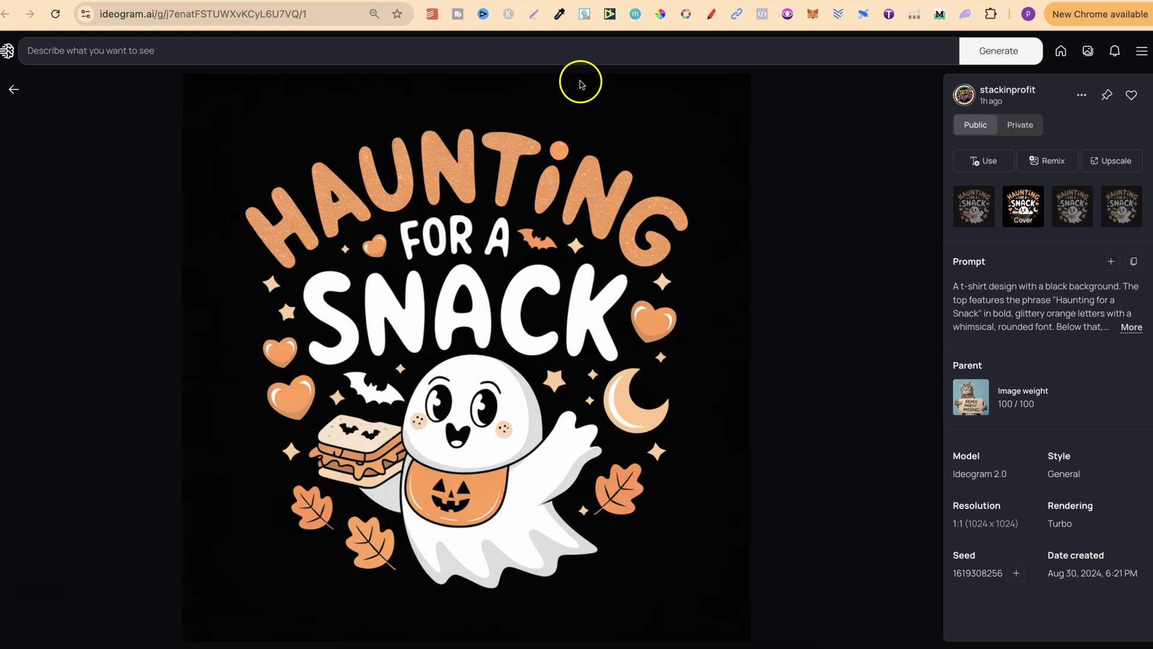
Step: Leave the "Haunting for a Snack" design and examine the ghost t-shirt designs in the profile's public gallery
key(Escape)
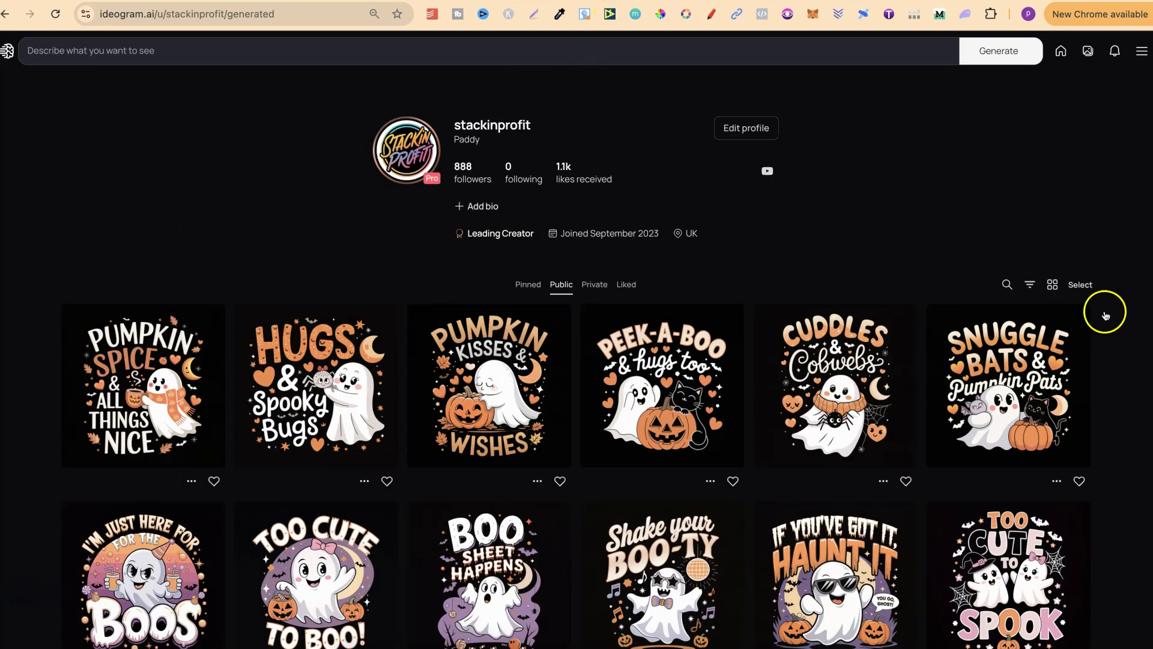
scroll(1144, 484, down, 2)
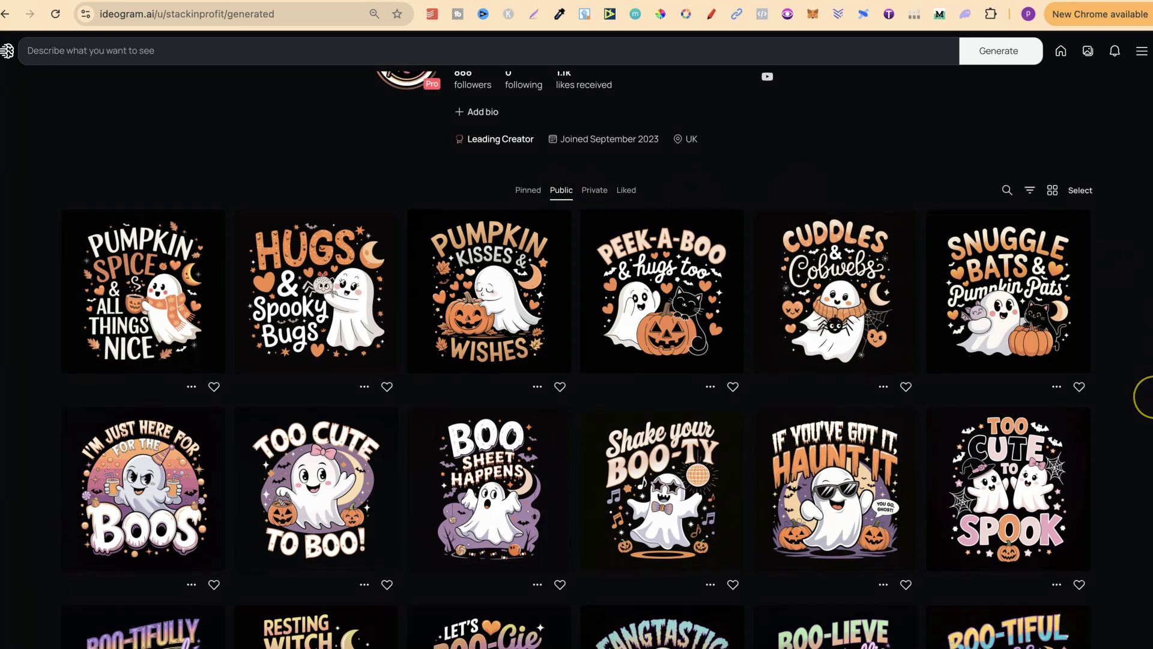
scroll(1140, 398, down, 2)
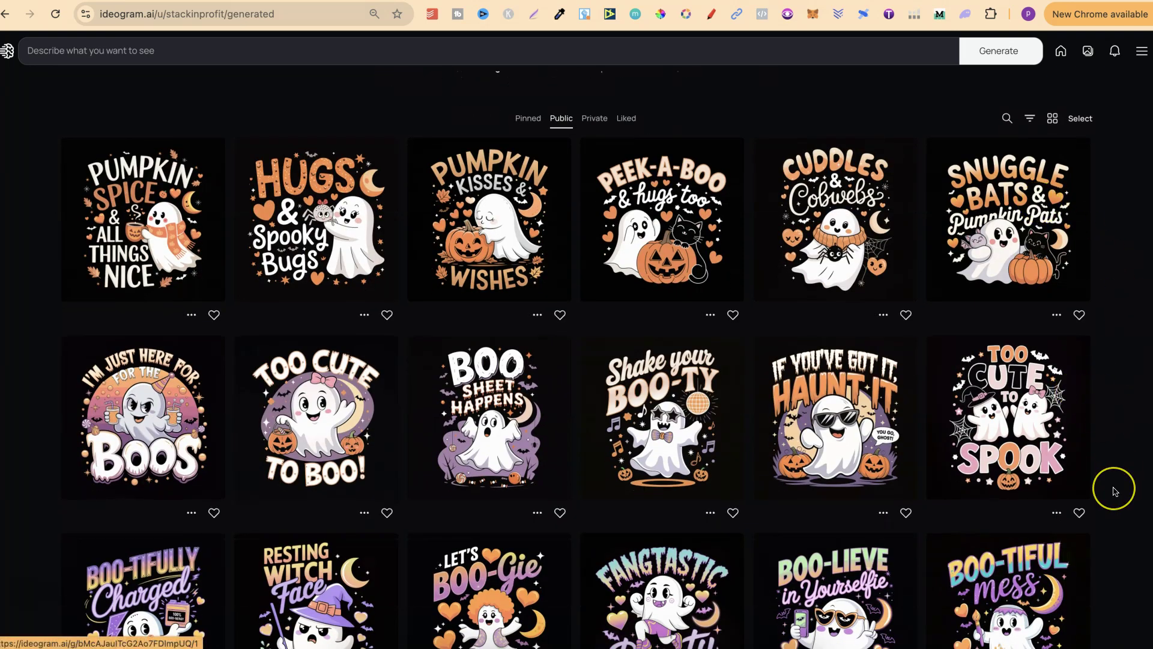
scroll(1112, 486, down, 4)
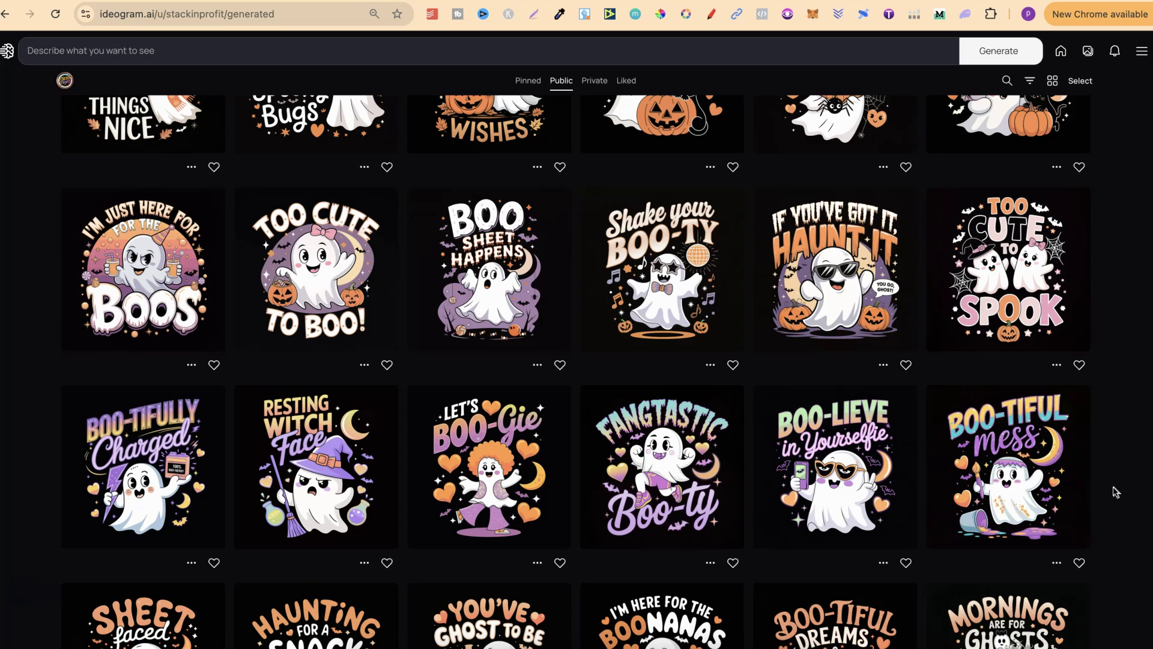
scroll(1116, 491, down, 10)
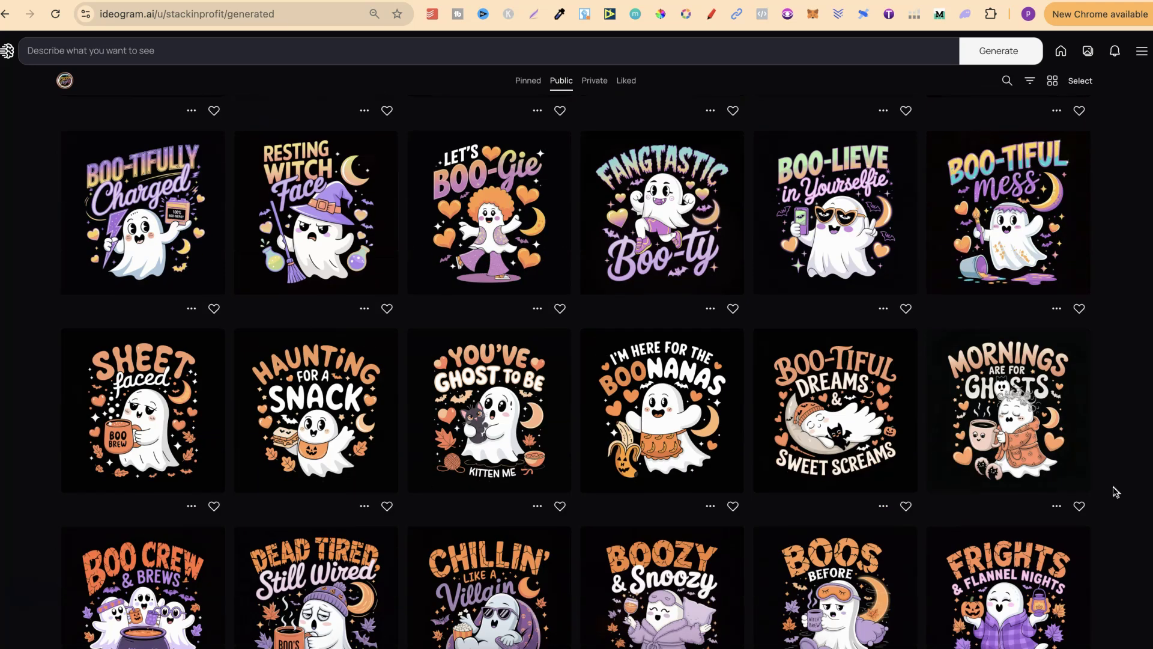
scroll(1115, 491, down, 5)
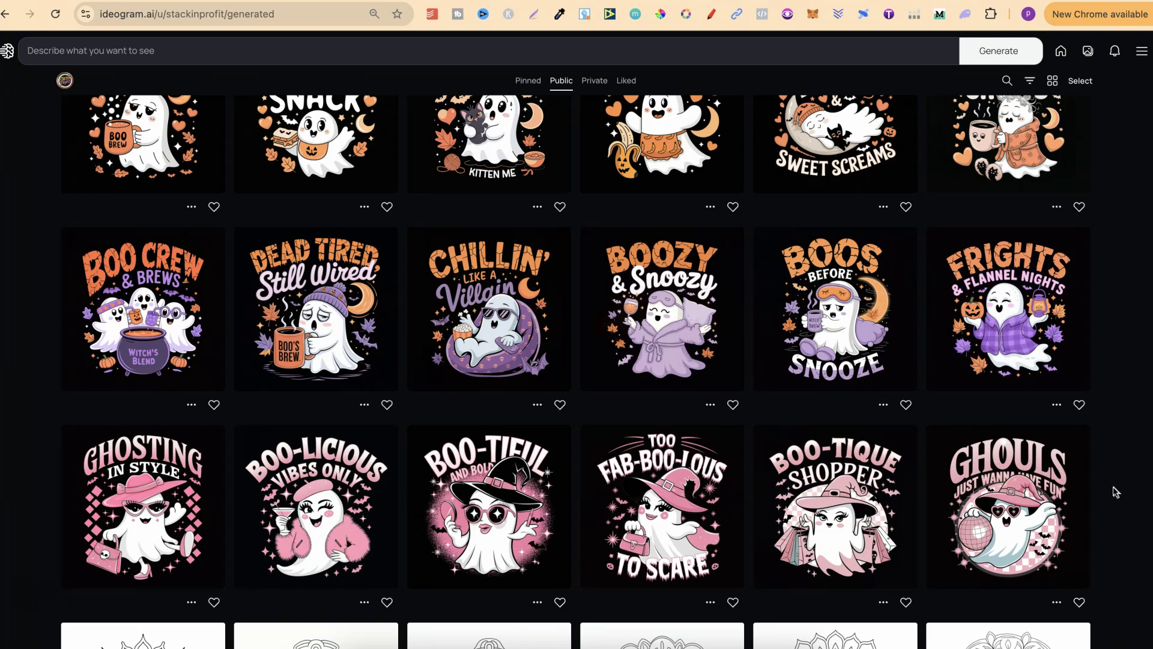
scroll(1115, 491, up, 2)
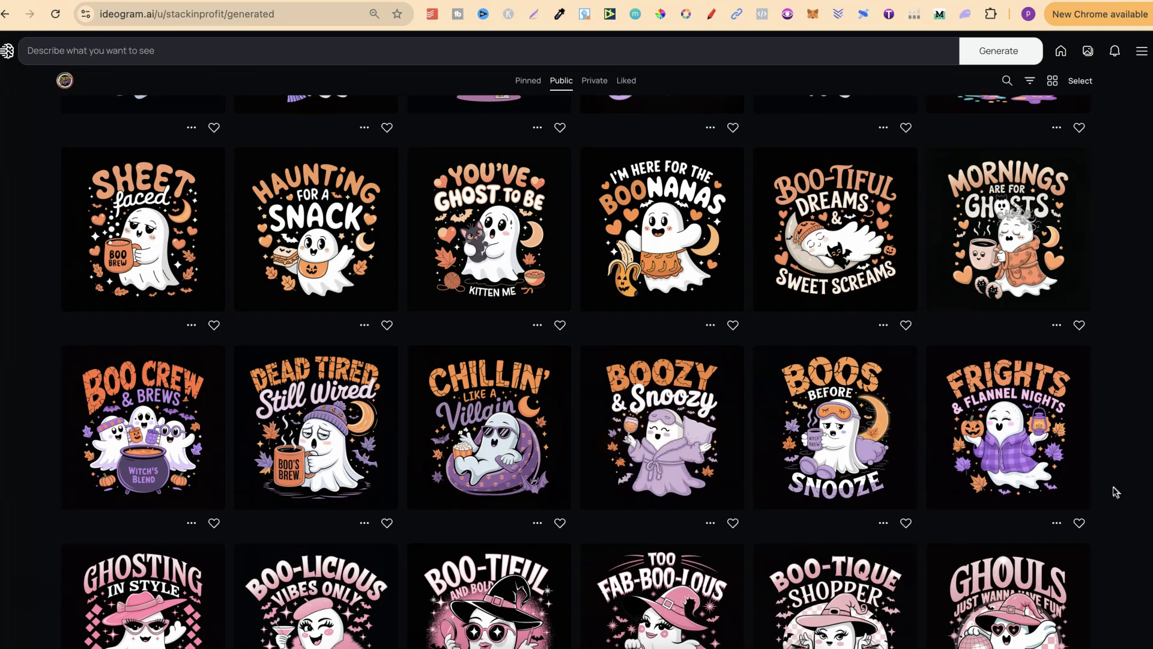
scroll(1115, 491, up, 10)
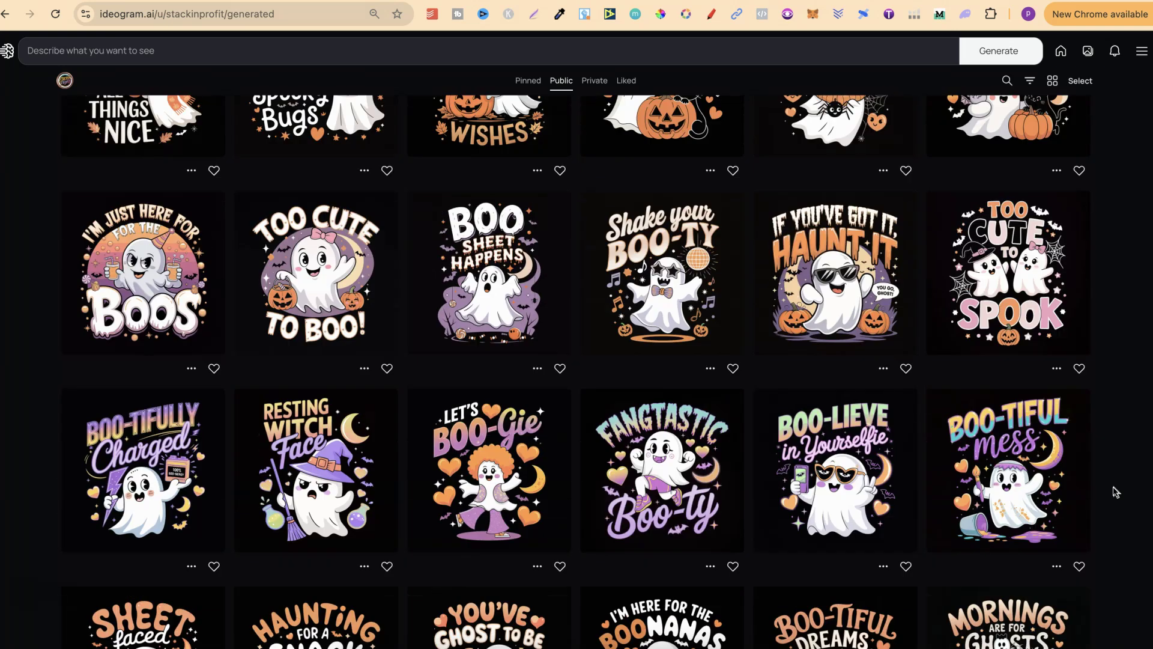
scroll(1115, 492, up, 1)
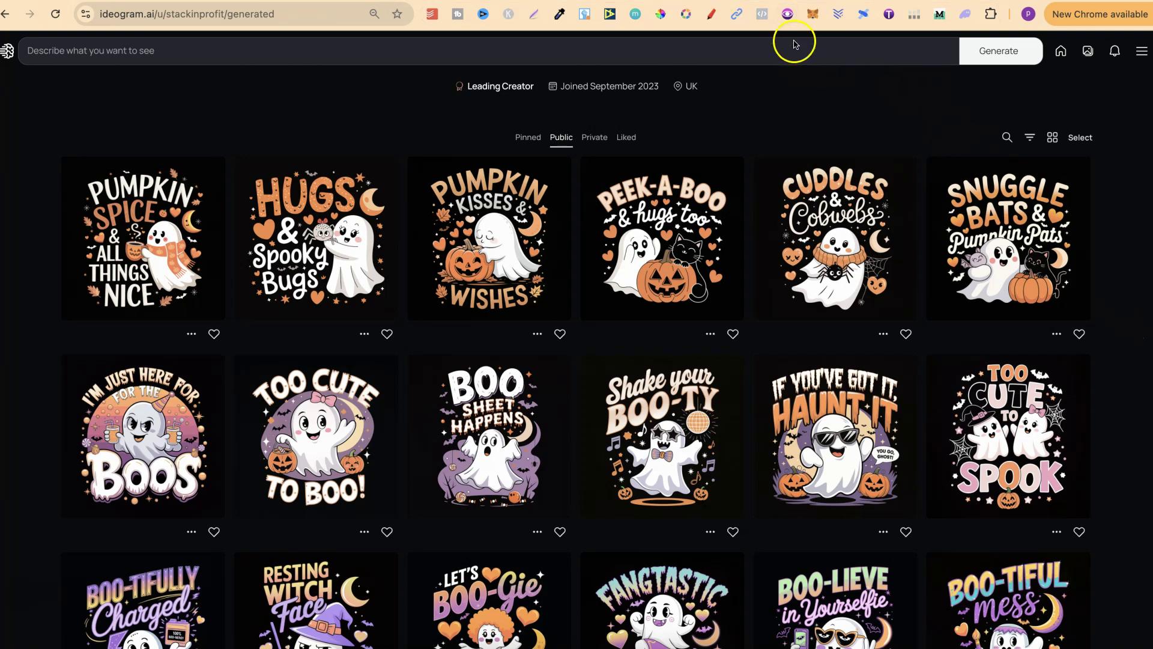
Step: Switch to the IdeoMastery page on Gumroad and highlight the custom prompt generators entry and the availability date
click(797, 1)
click(960, 341)
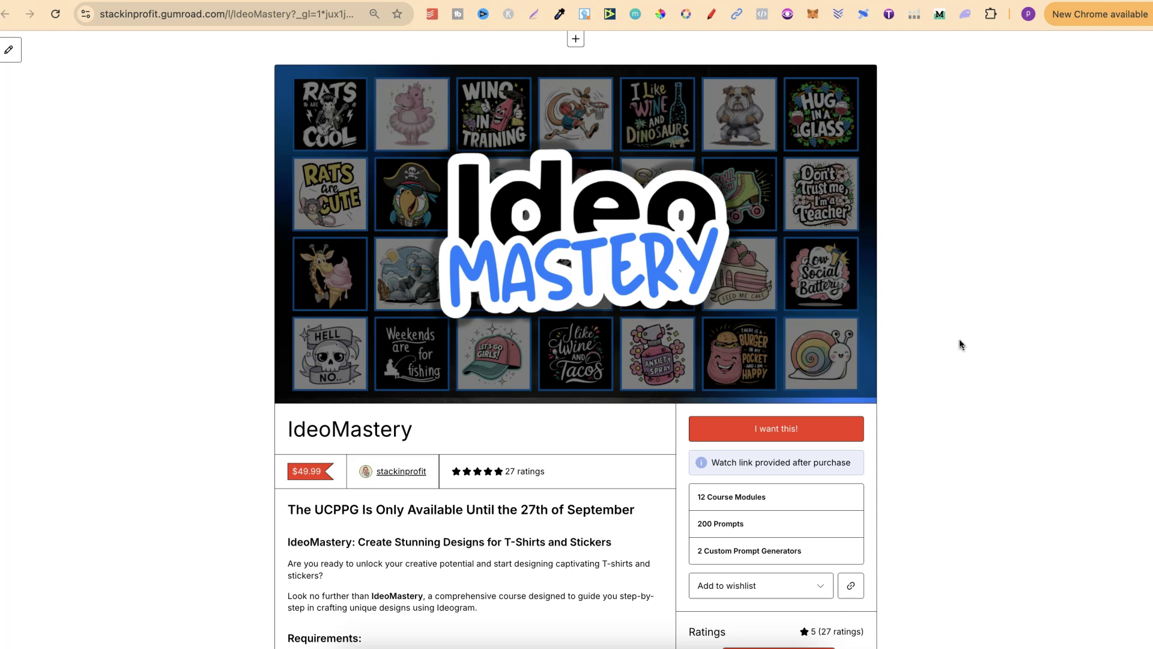
scroll(960, 343, down, 3)
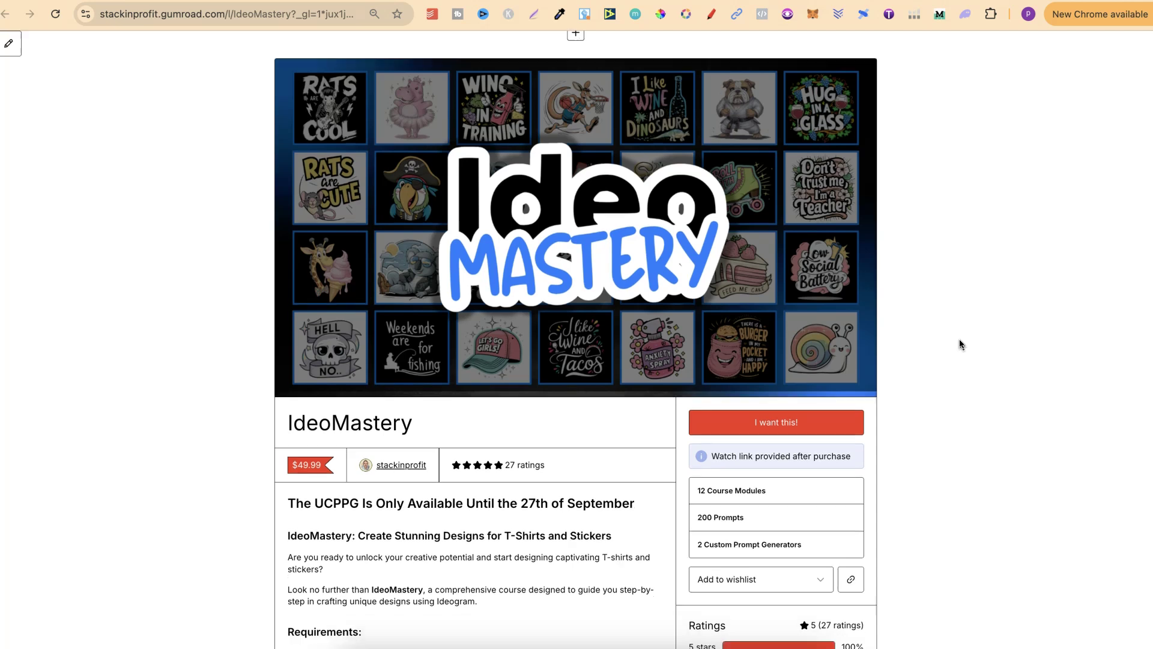
click(698, 477)
drag(697, 478, 810, 479)
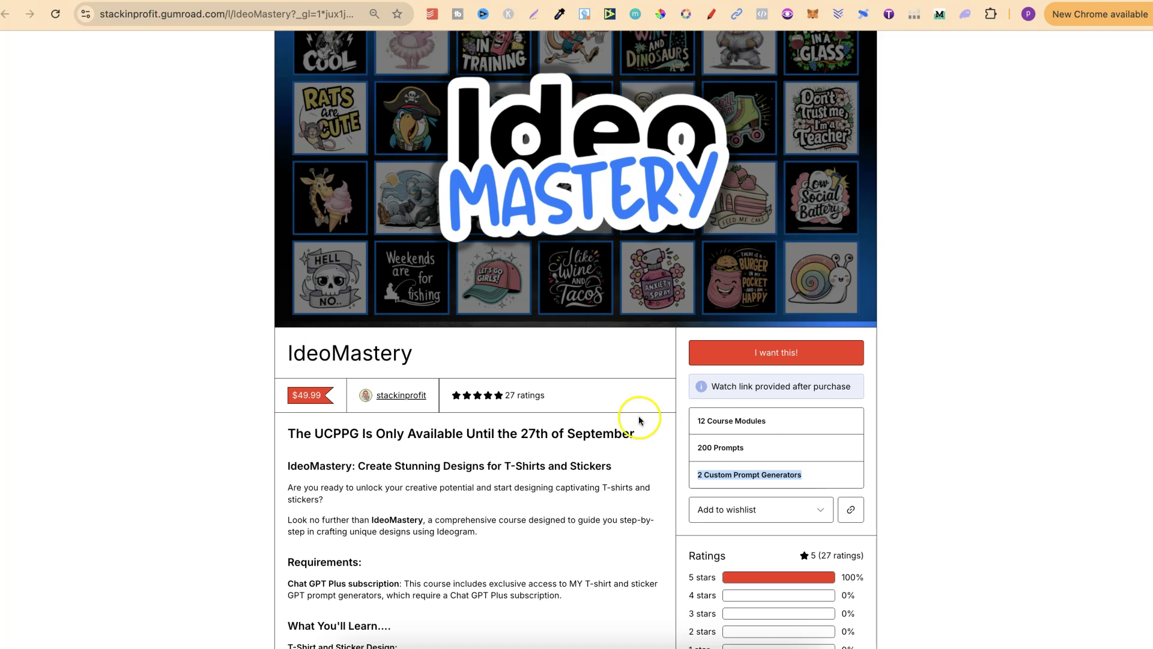
drag(521, 433, 644, 439)
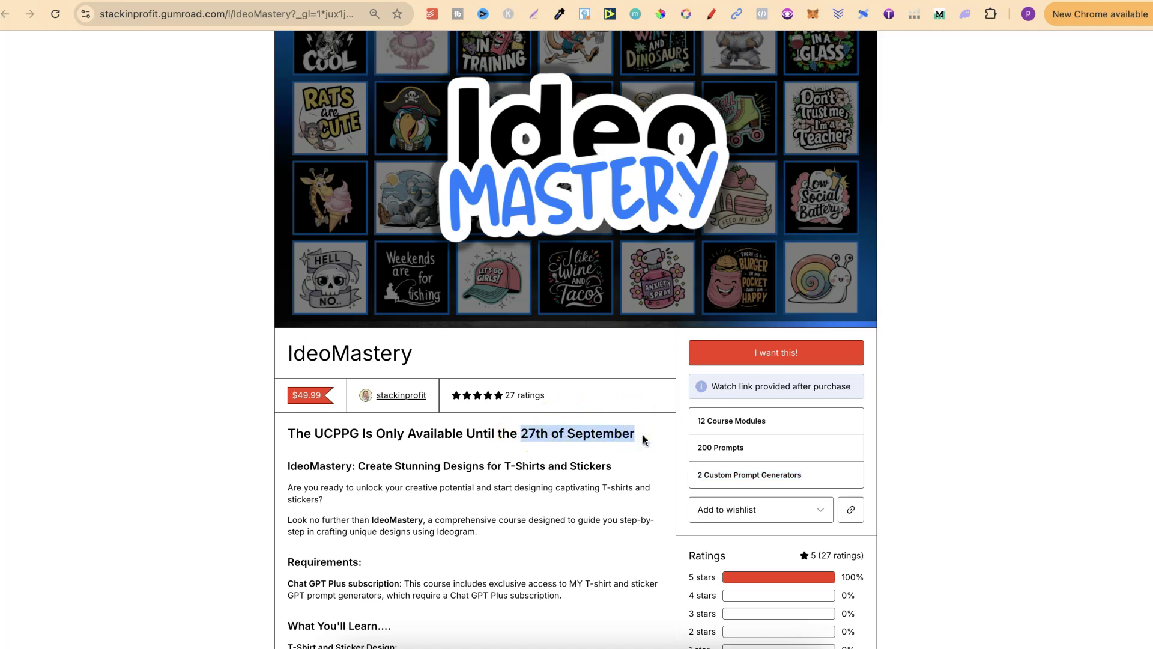
click(1017, 301)
scroll(1017, 299, up, 2)
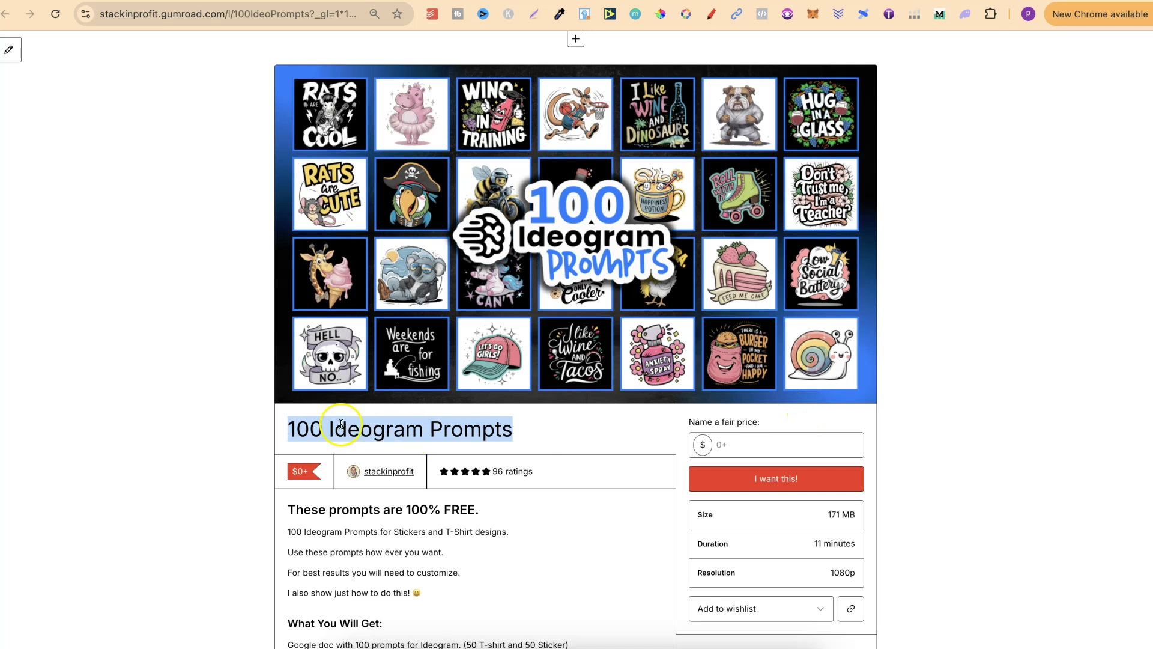
Step: Review the price field and description of the 100 Ideogram Prompts product on Gumroad
click(1127, 430)
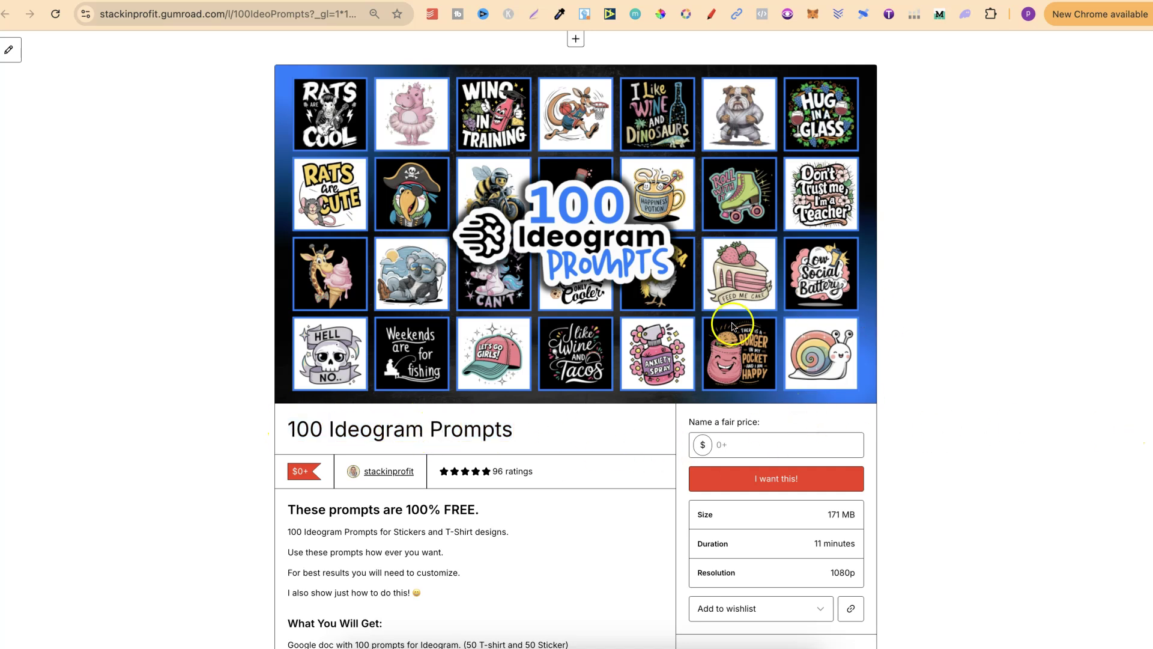
click(752, 440)
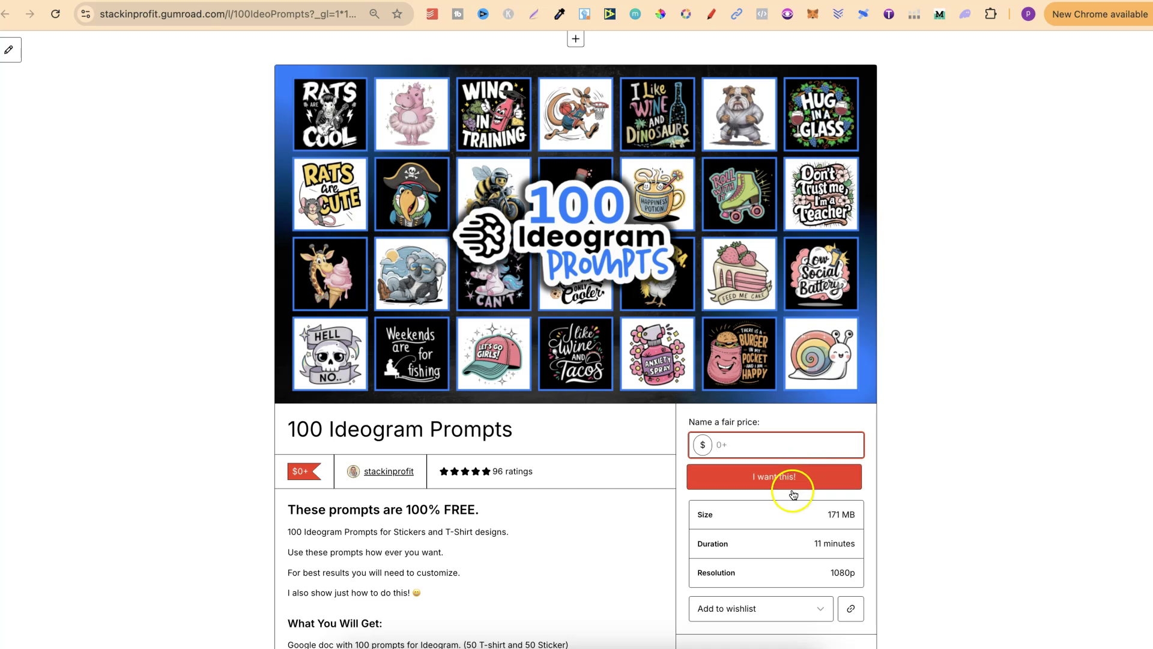
scroll(962, 531, down, 3)
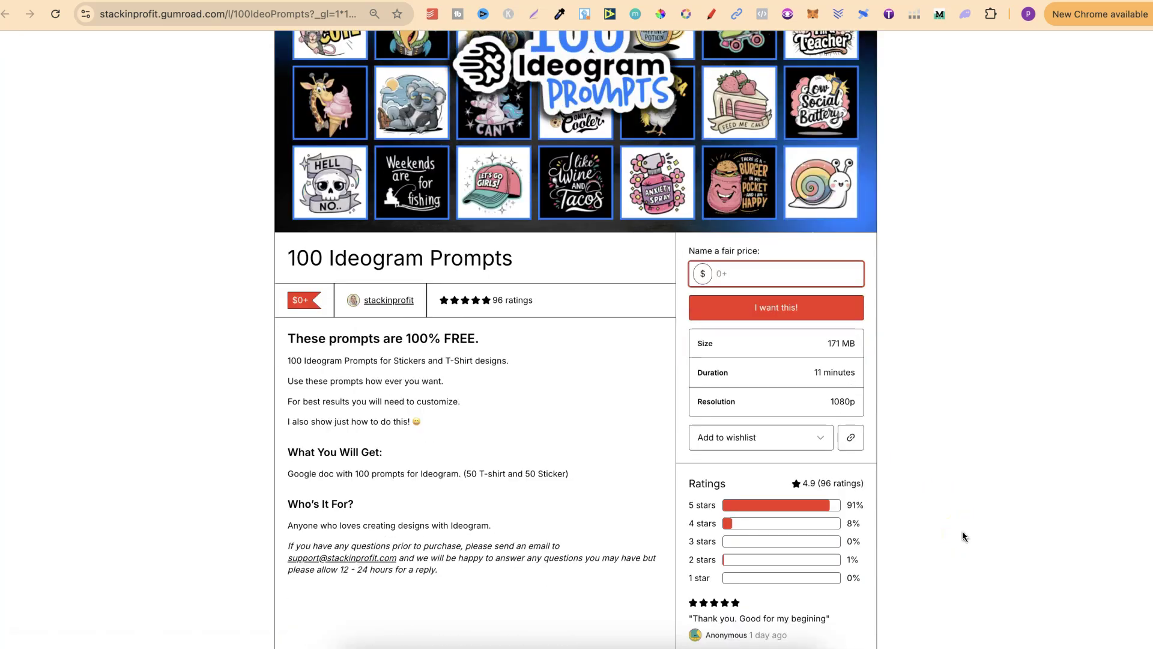
scroll(963, 531, up, 3)
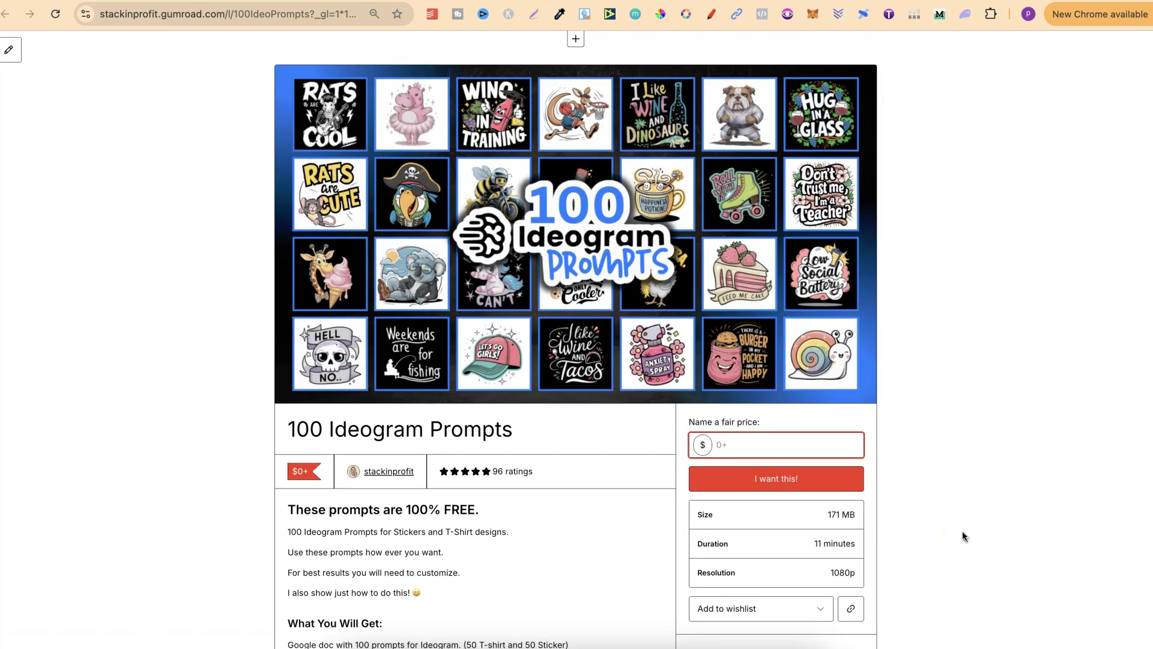
Step: Switch back to Ideogram, load the "Pumpkin Spice & All Things Nice" design's prompt into the prompt box, and return to the gallery
key(ctrl+Tab)
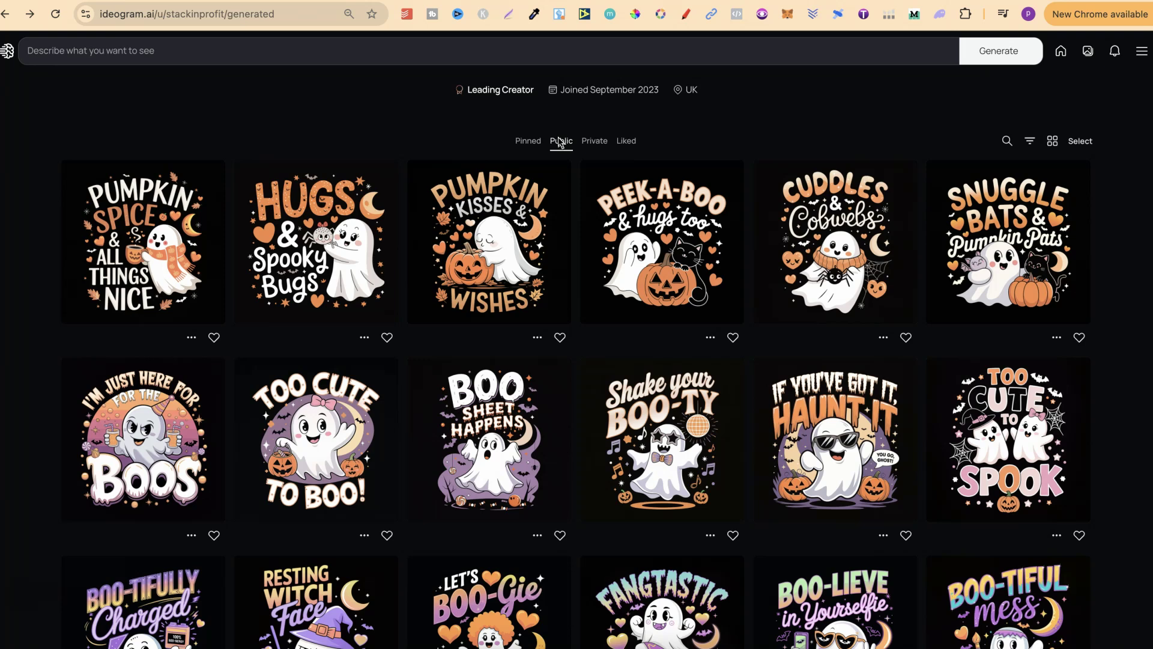
click(135, 231)
click(1032, 205)
click(1110, 262)
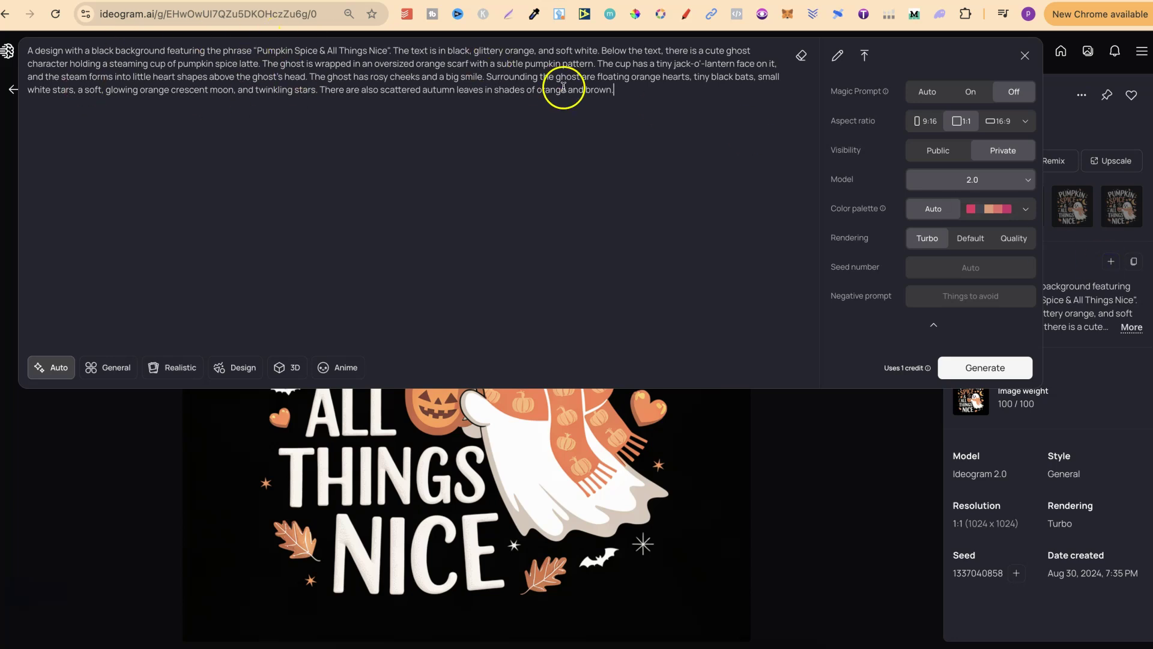
click(963, 369)
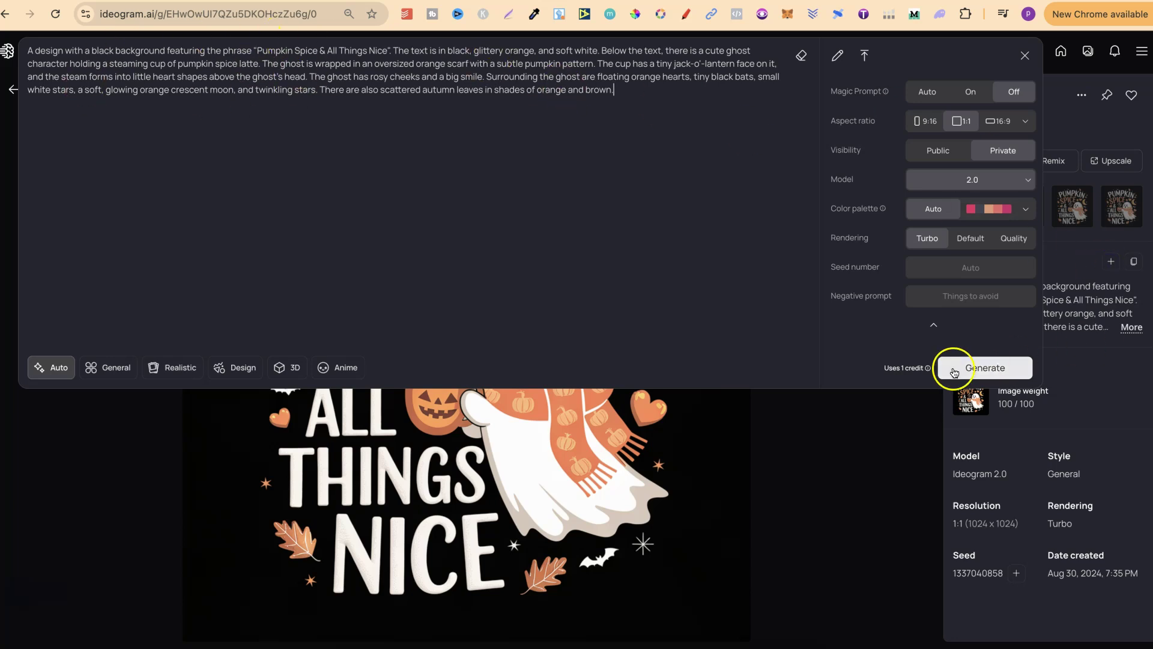
click(870, 481)
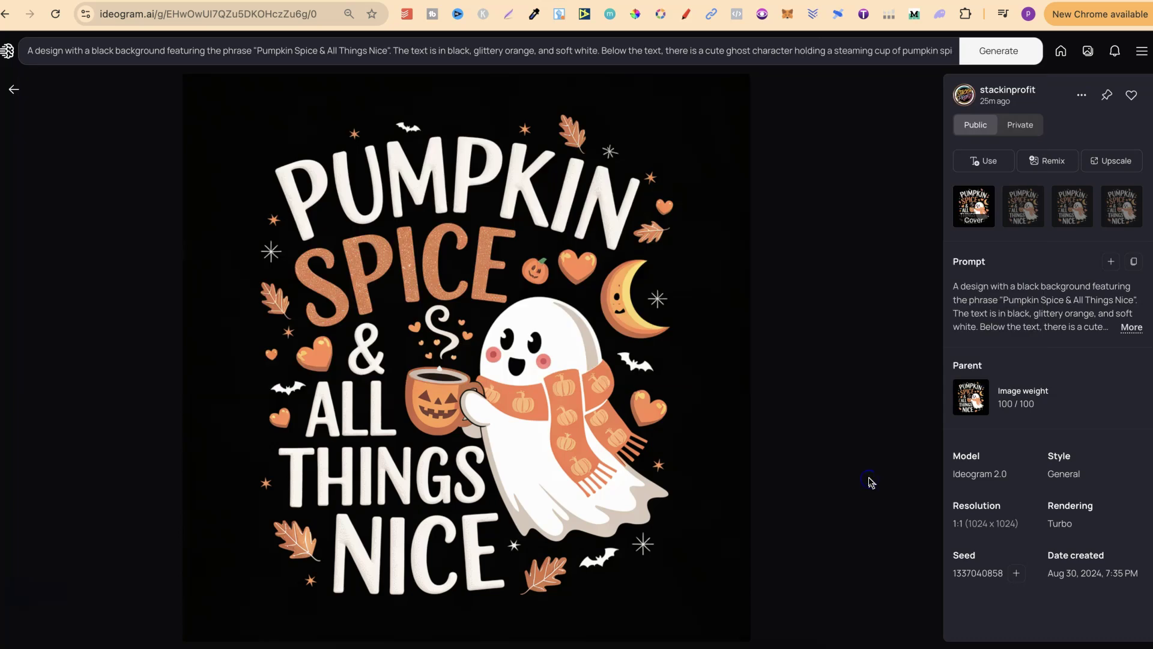
click(13, 90)
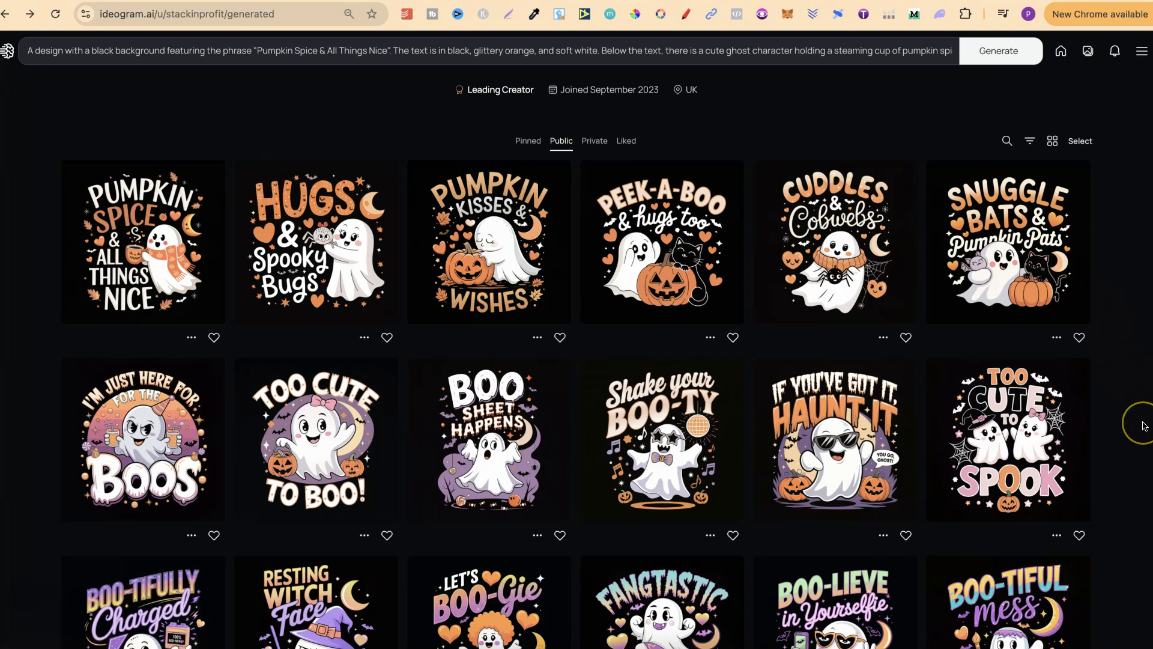
Step: View the "Too Cute to Spook" and "Let's Boo-Gie" designs at full size, returning to the gallery after each
scroll(1145, 426, down, 1)
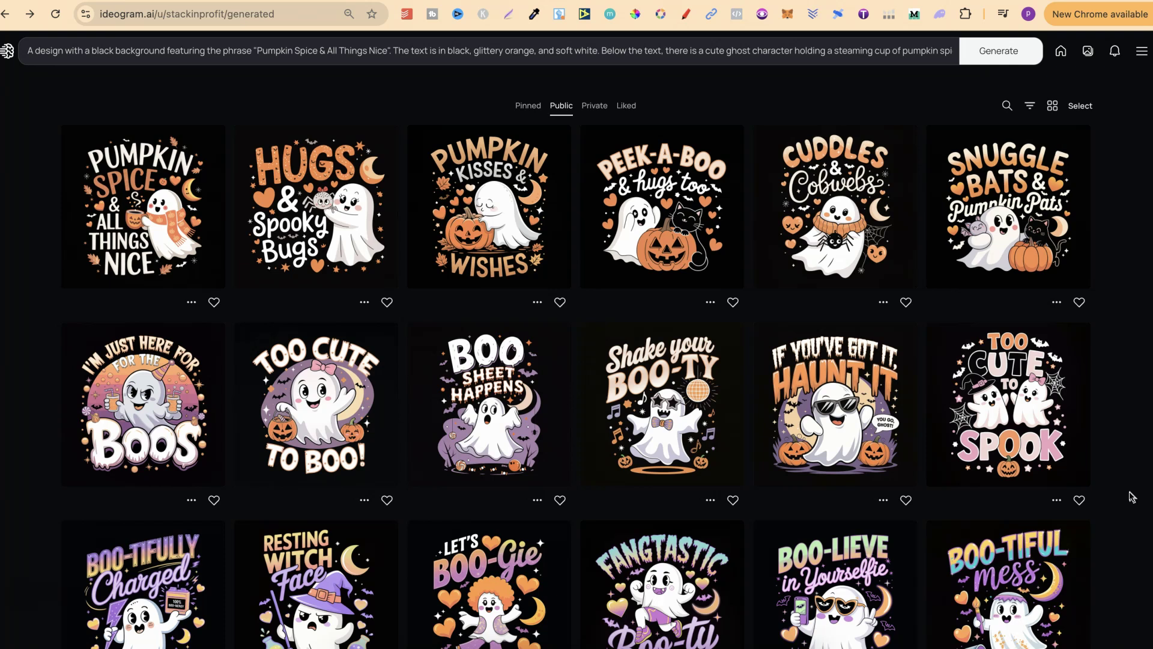
scroll(1132, 496, down, 2)
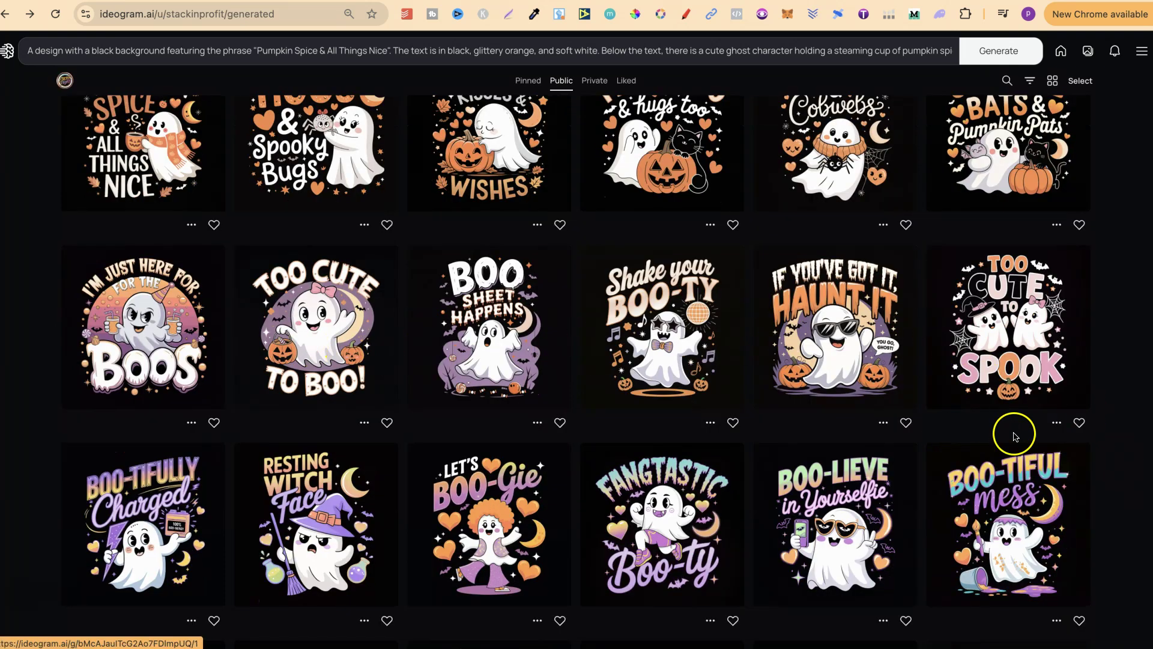
click(1016, 335)
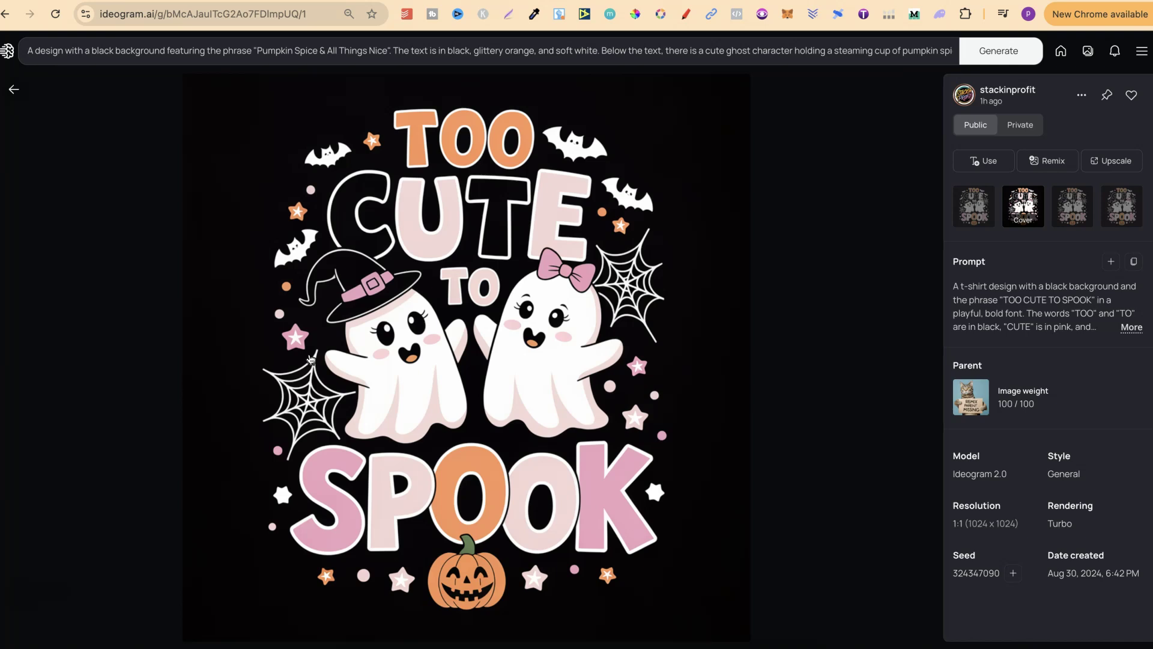
click(13, 89)
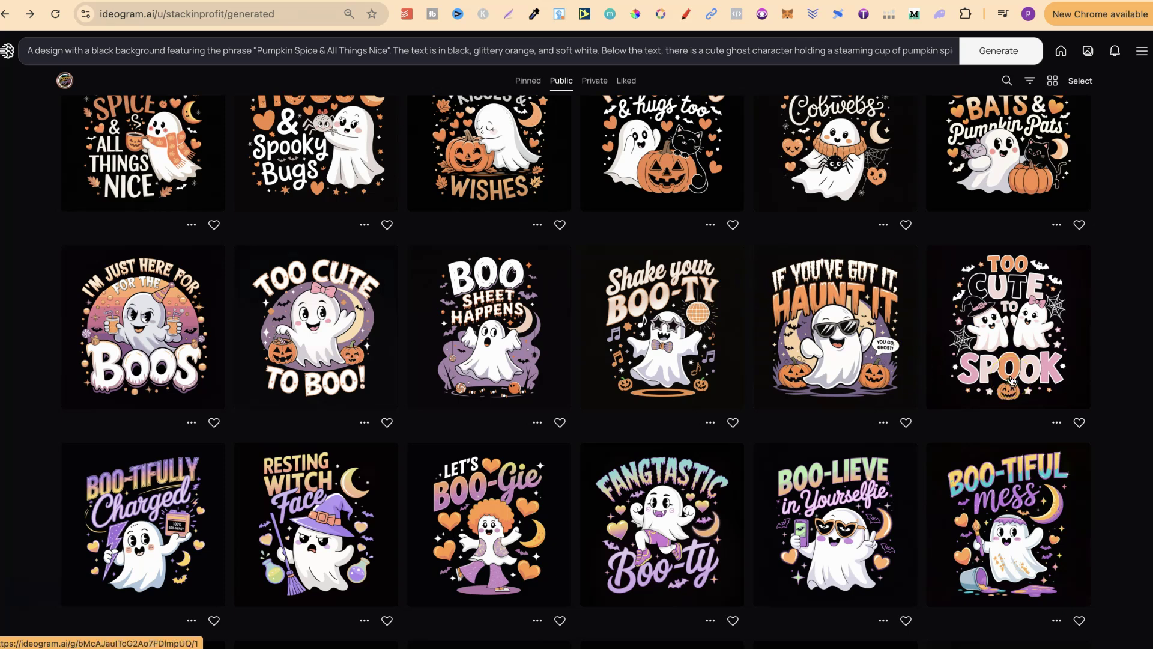
scroll(1128, 450, down, 5)
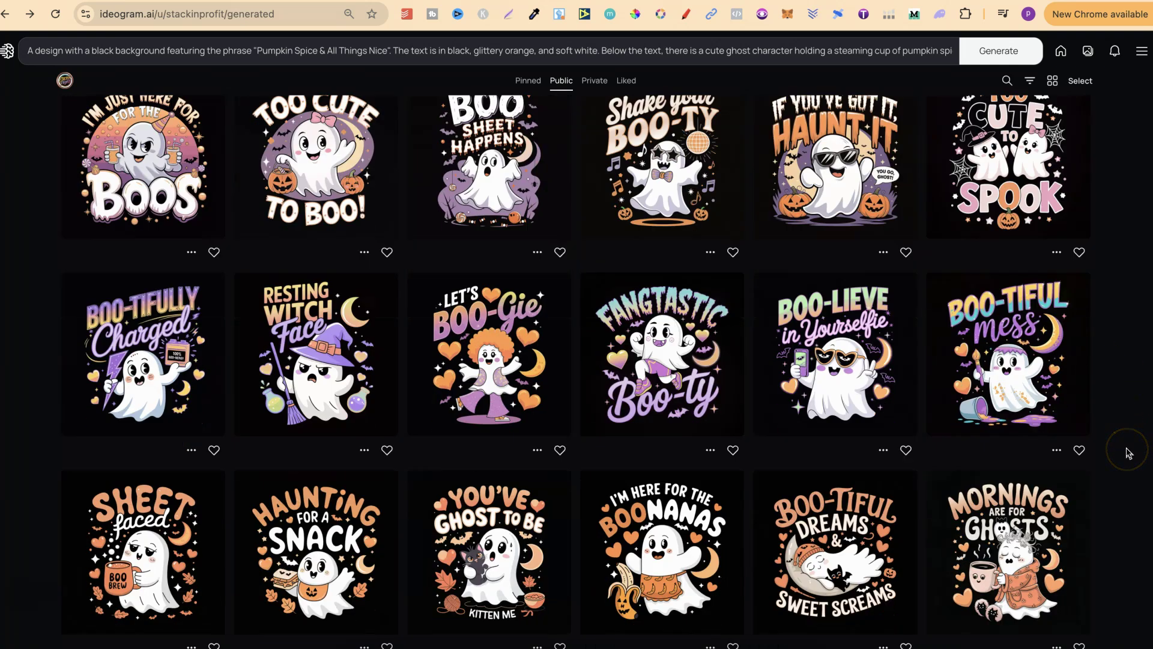
click(539, 265)
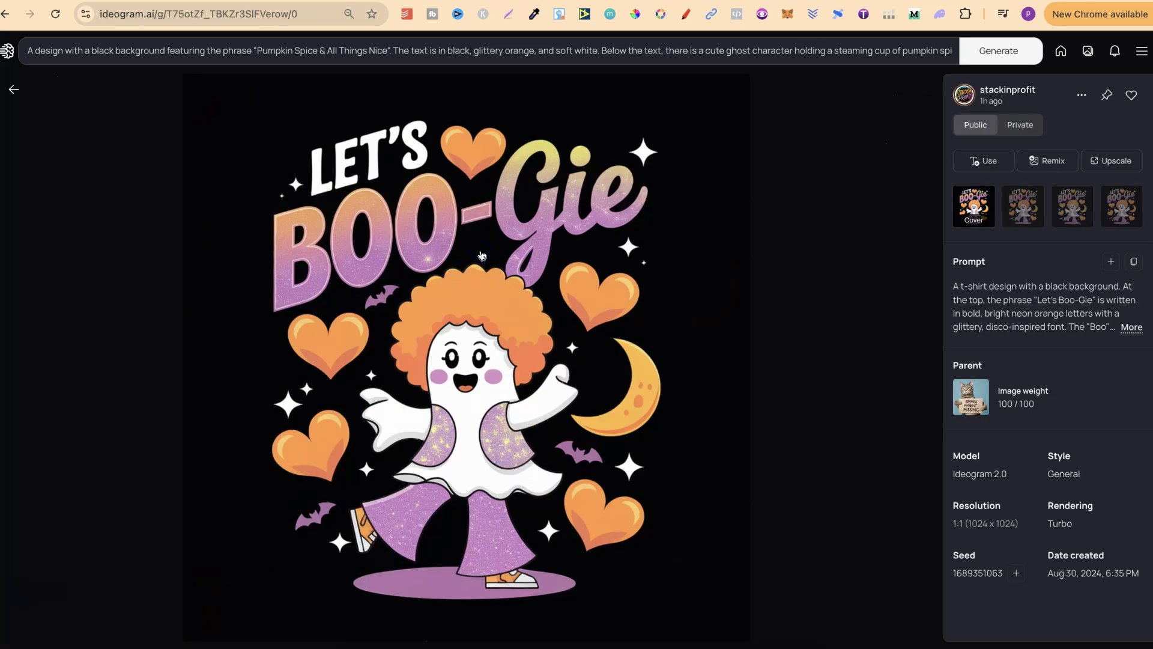
click(13, 89)
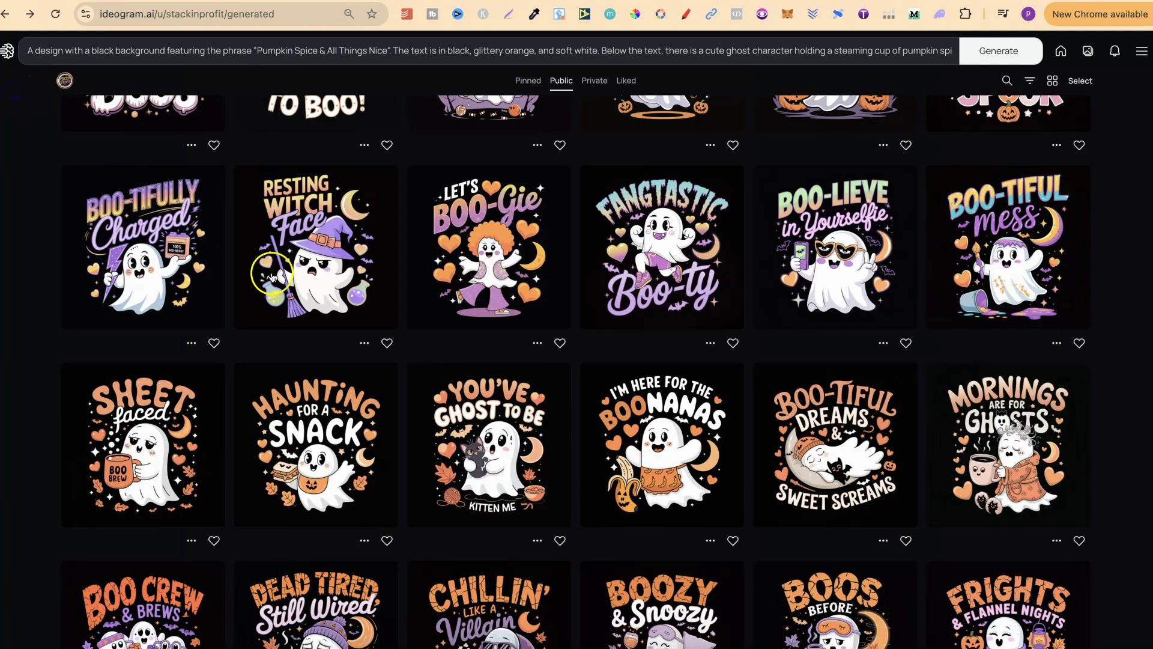
Step: Examine the remaining ghost designs in the public gallery down to the mandala drawings and return to the first rows
scroll(1148, 546, down, 2)
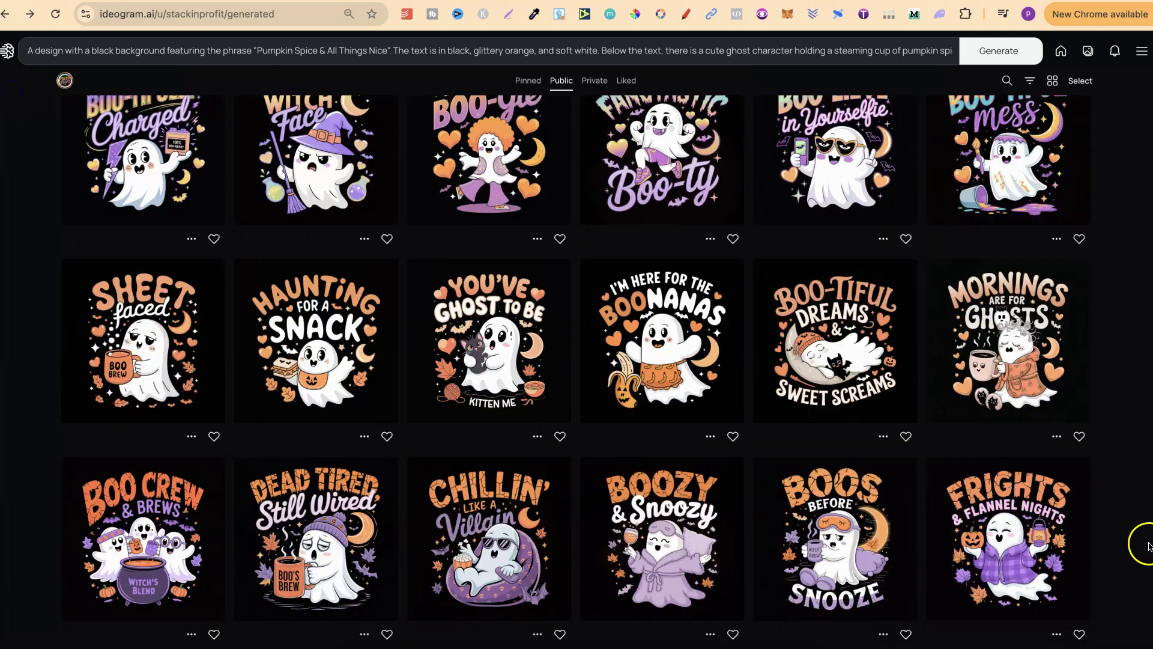
scroll(1148, 474, down, 3)
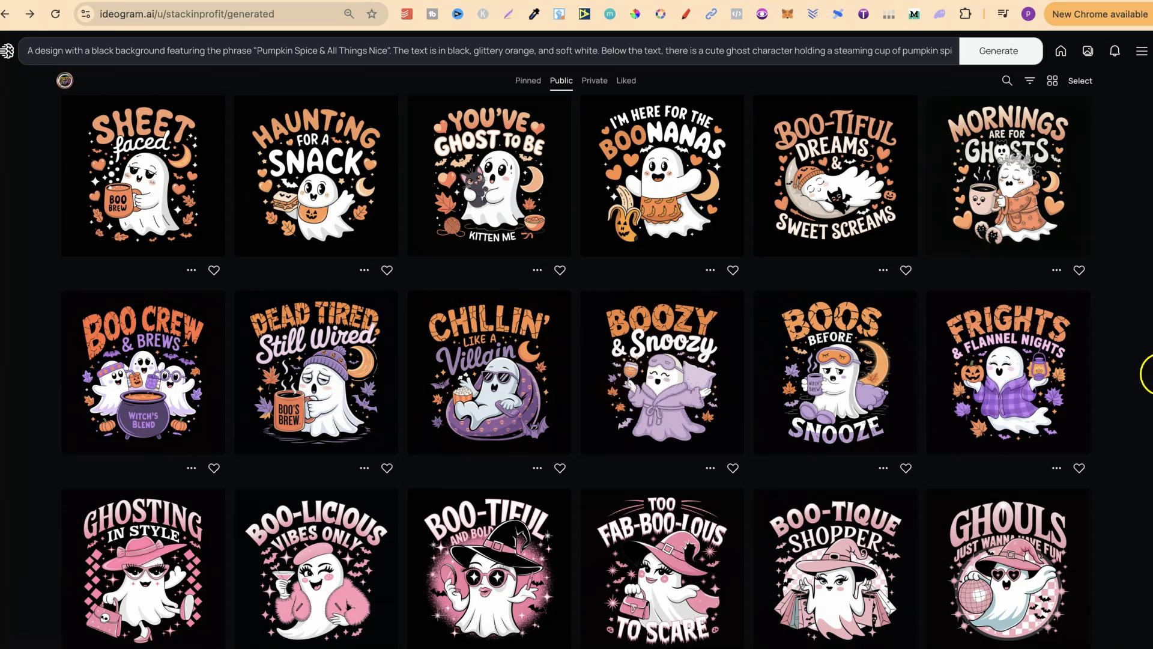
scroll(1147, 403, down, 3)
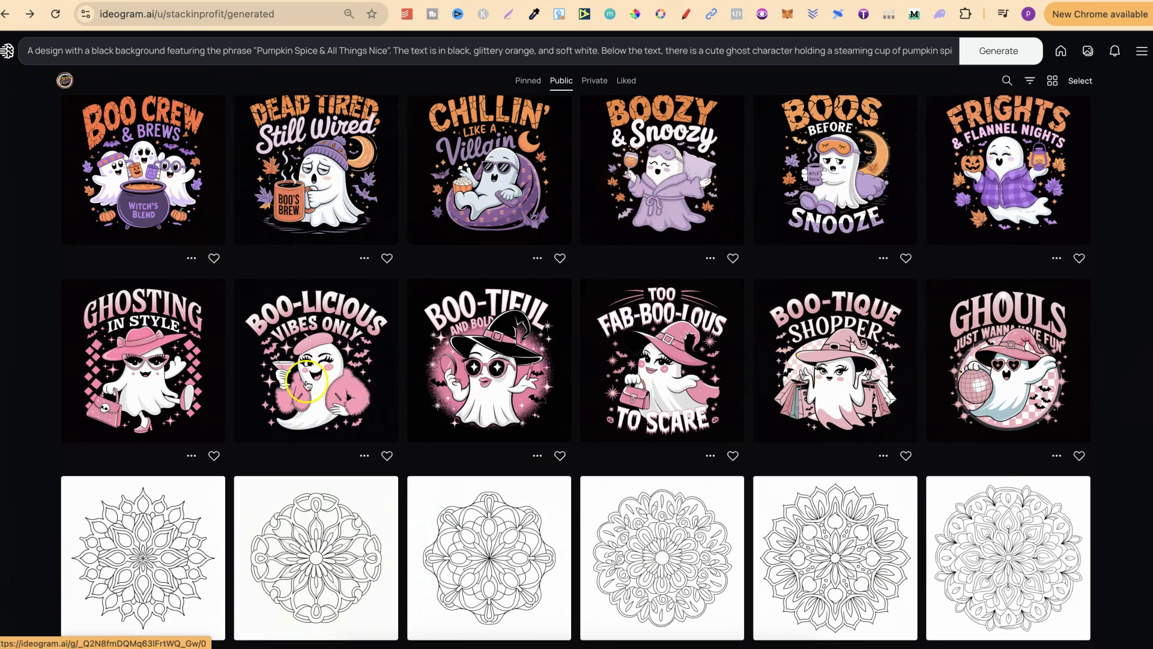
scroll(1111, 335, up, 12)
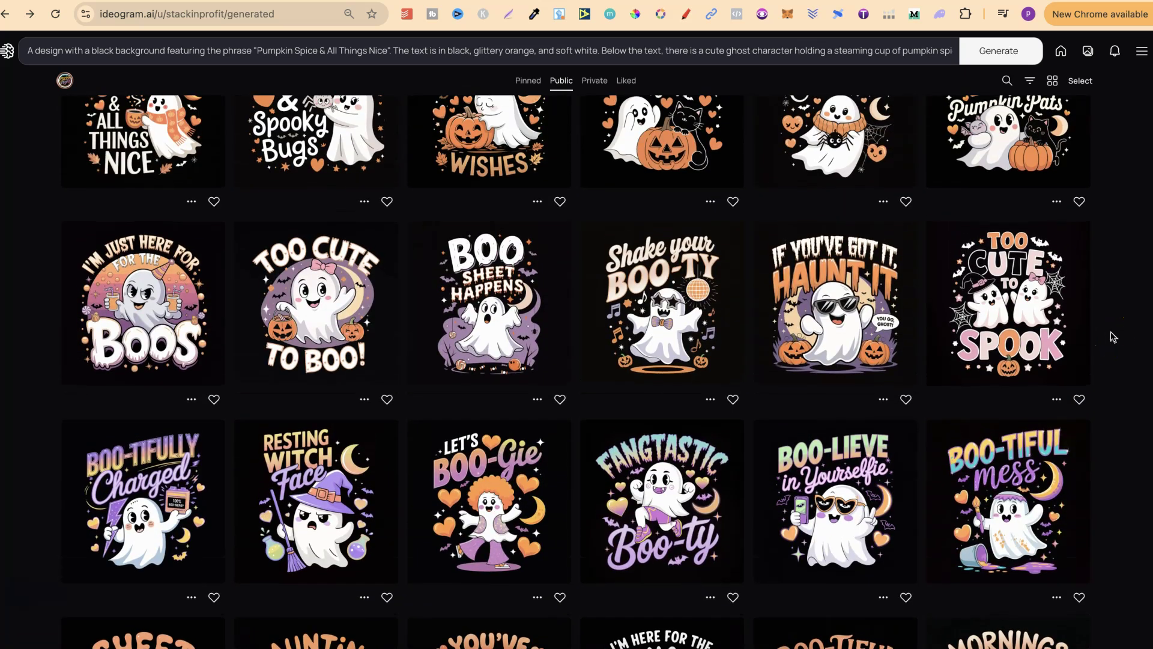
scroll(1112, 335, up, 3)
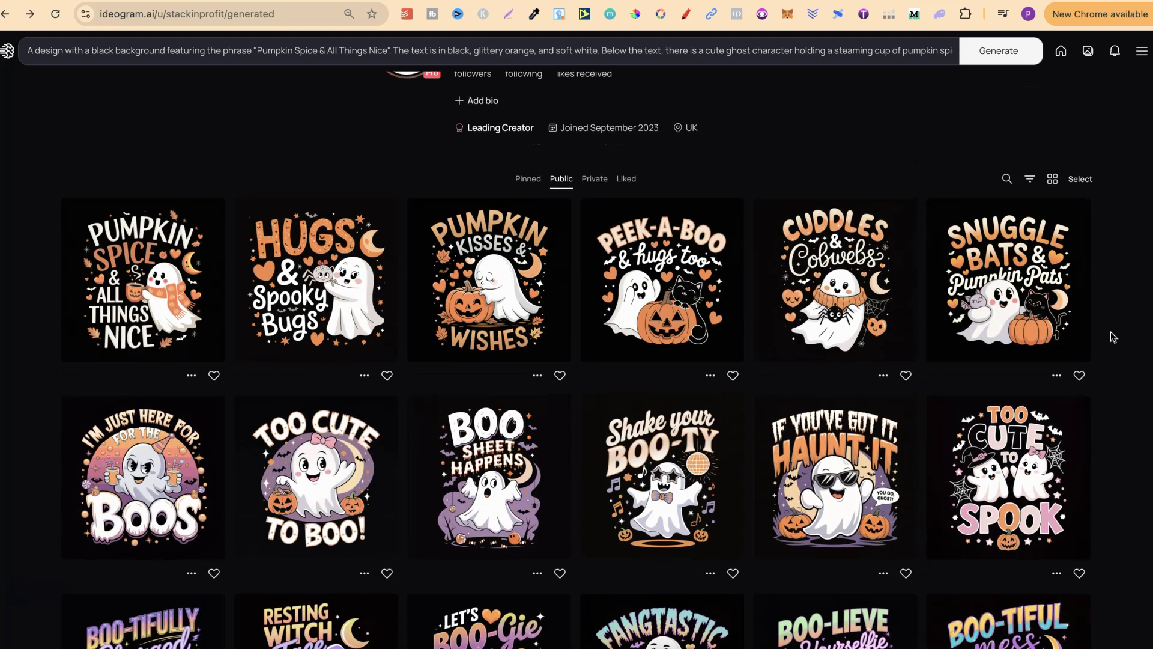
Step: Switch to ChatGPT and write a message introducing a print on demand seller, requesting prompts matching given examples with unique quotes, to be answered with YES
scroll(1112, 336, up, 1)
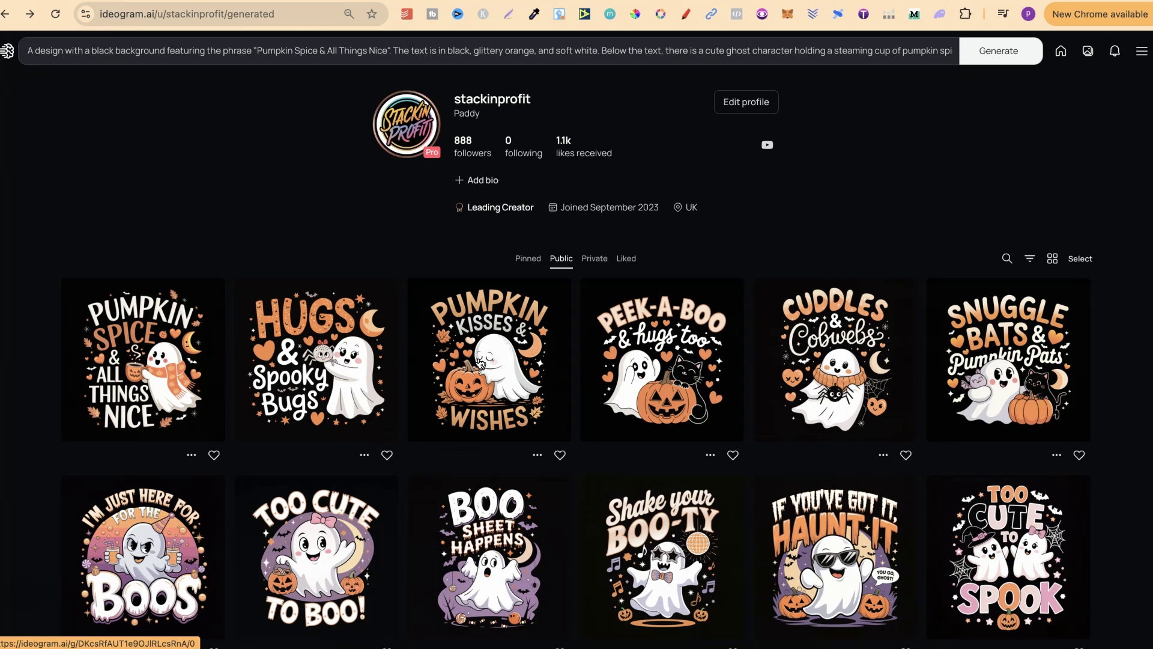
key(ctrl+Tab)
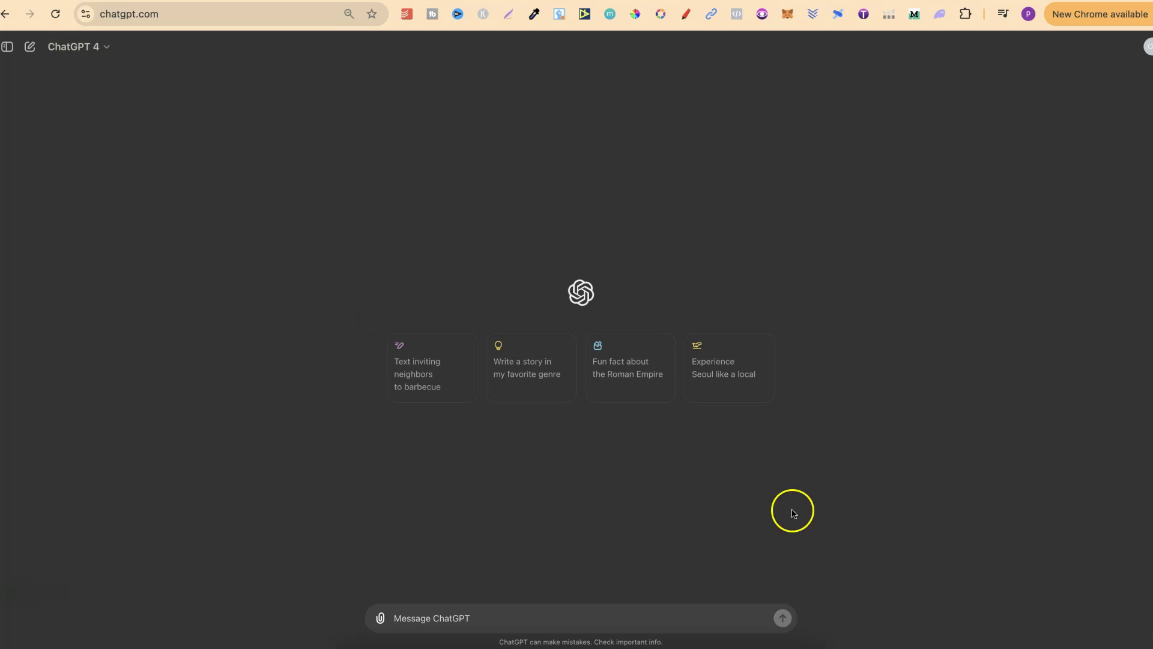
click(479, 617)
text(I am a pint on demand seller and create designs using AI. I need help with creating prompts that will be used for creating the designs.  I am going to give you some of my example prompts and I want you to create similar prompts int he same style and with a unique quote.  Do you understand? Just respond with YES.)
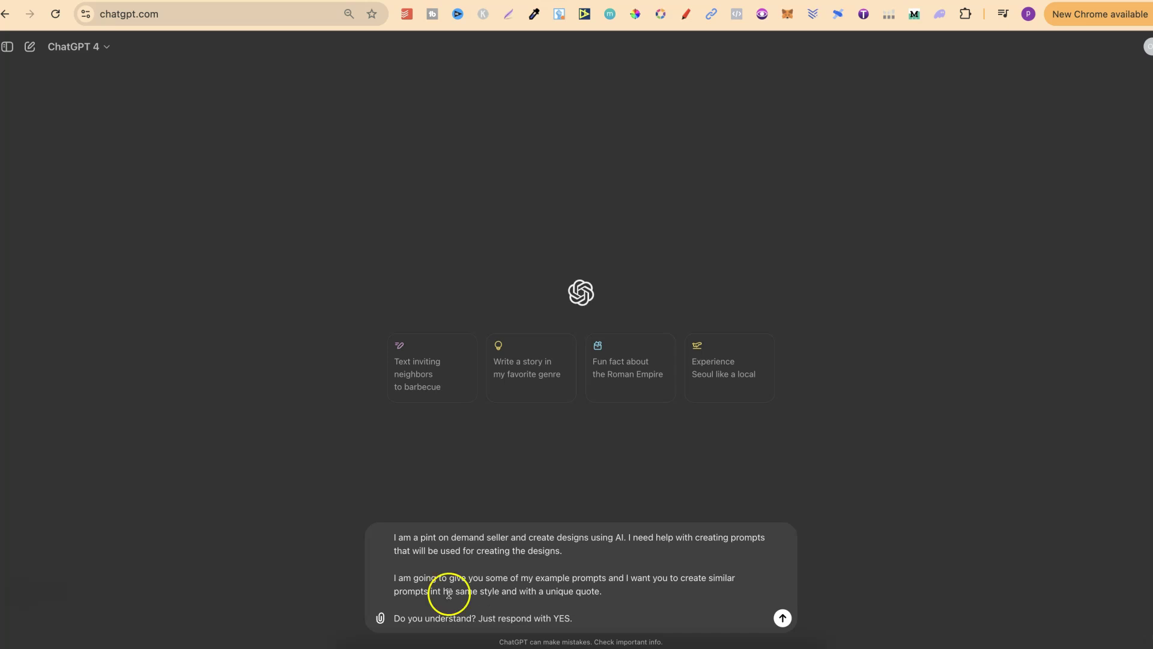
Step: Correct the typos in the drafted message to "print on demand" and "in the same style", and send it
click(426, 539)
text(r)
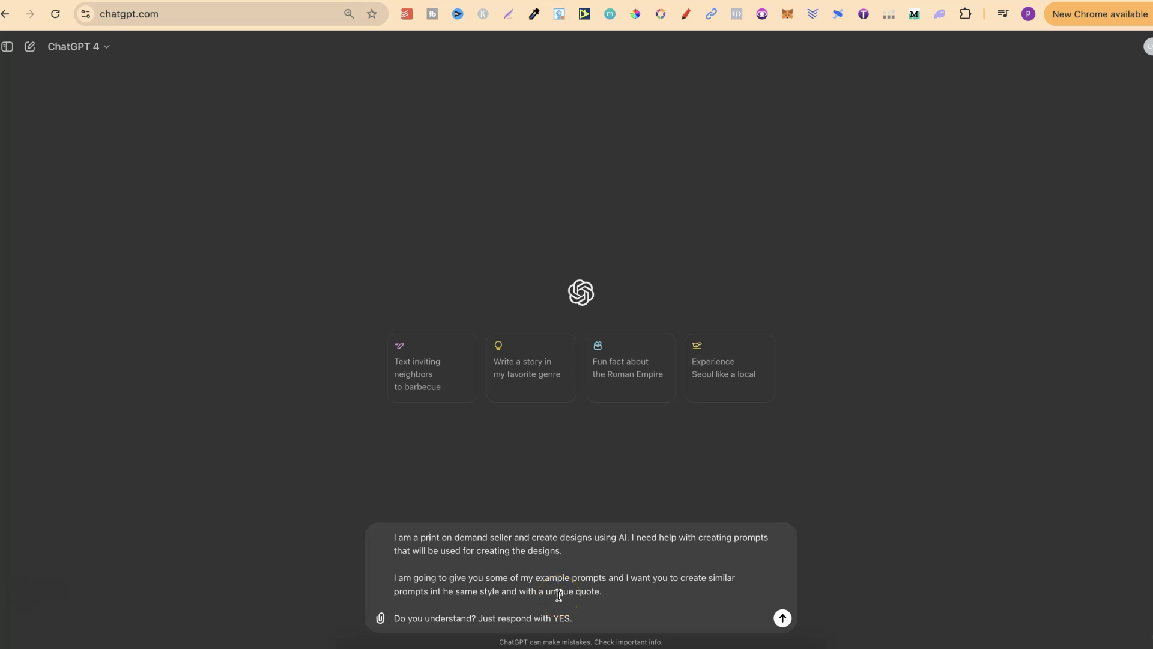
click(442, 593)
key(BackSpace)
click(782, 618)
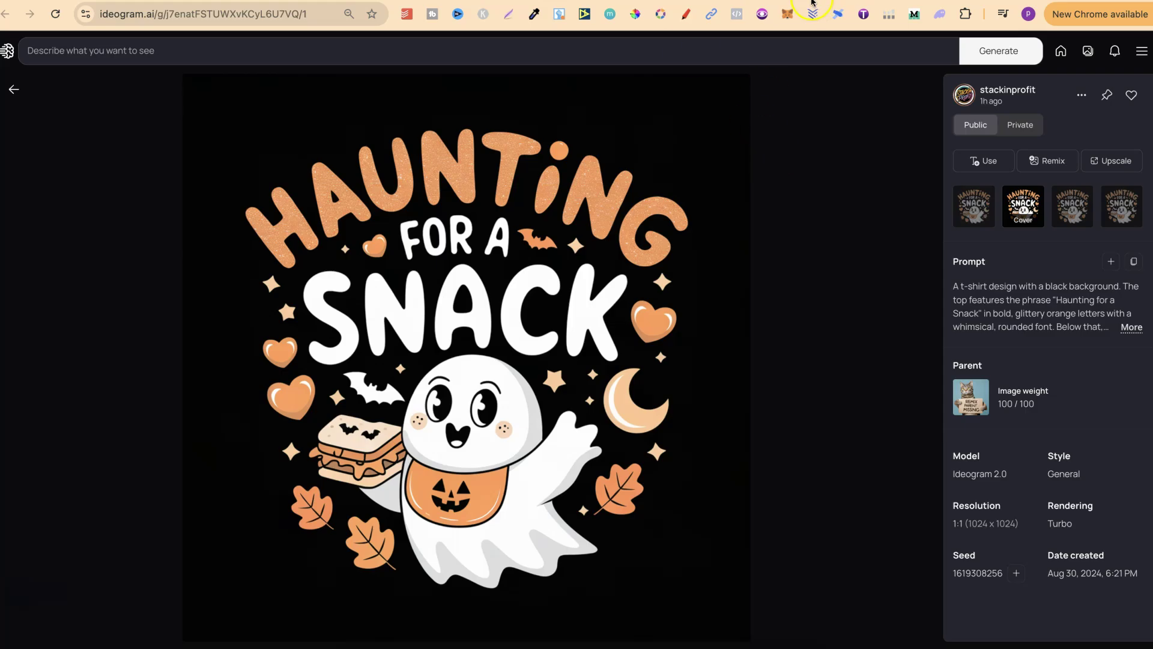
Step: Switch to Ideogram and look over the gallery row with the "Haunting for a Snack" and "Mornings Are for Ghosts" designs
click(775, 154)
scroll(1135, 354, down, 10)
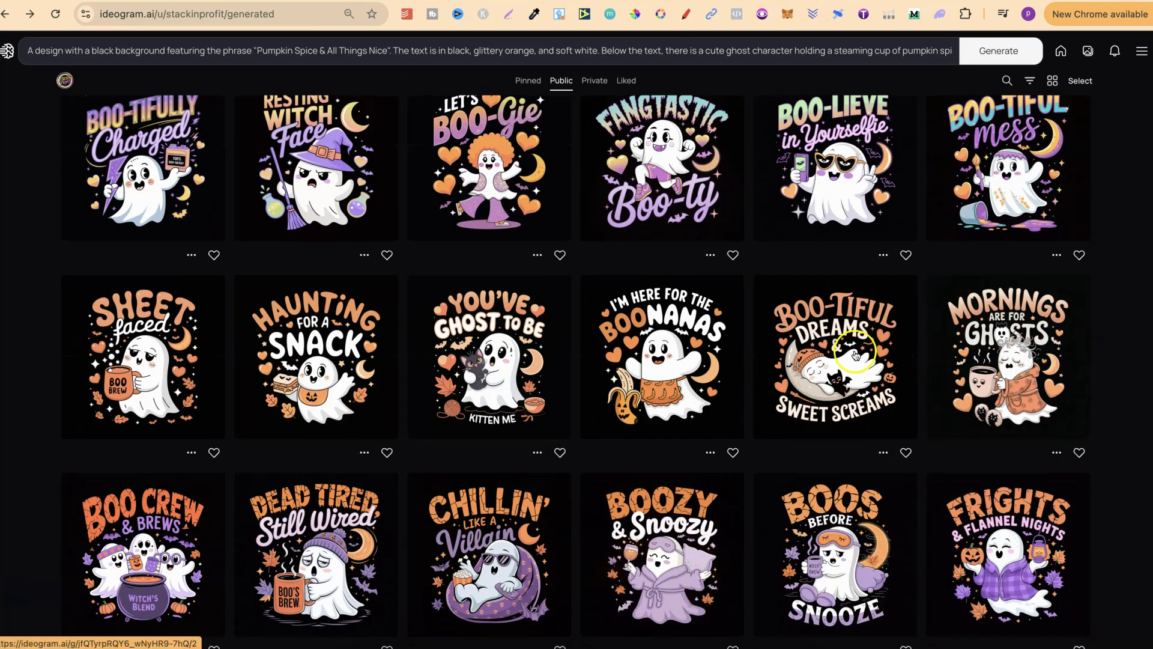
click(508, 354)
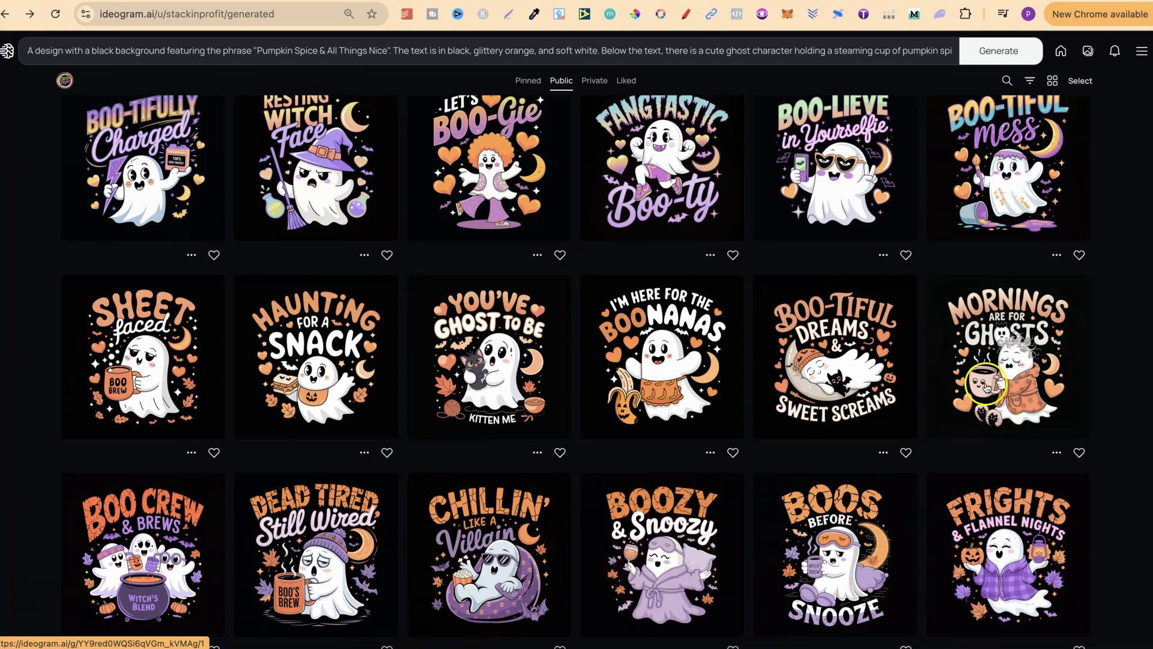
Step: Switch to ChatGPT and send "example prompts:" followed by the copied ghost t-shirt prompts on a new line
click(935, 2)
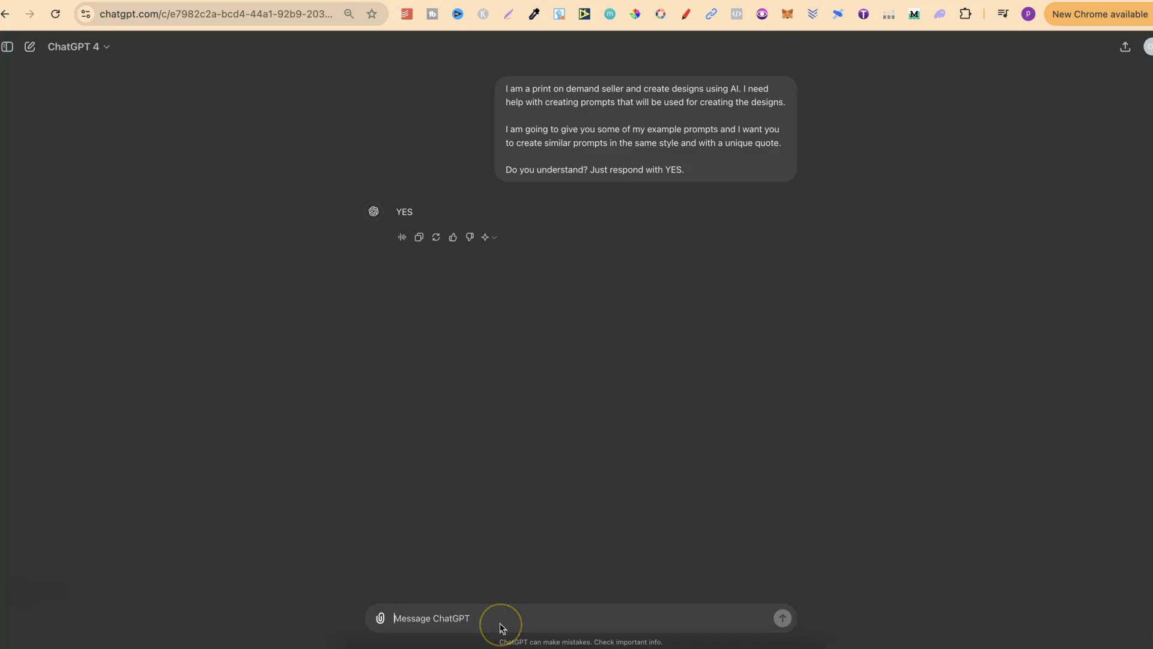
click(472, 619)
text(example prompts:)
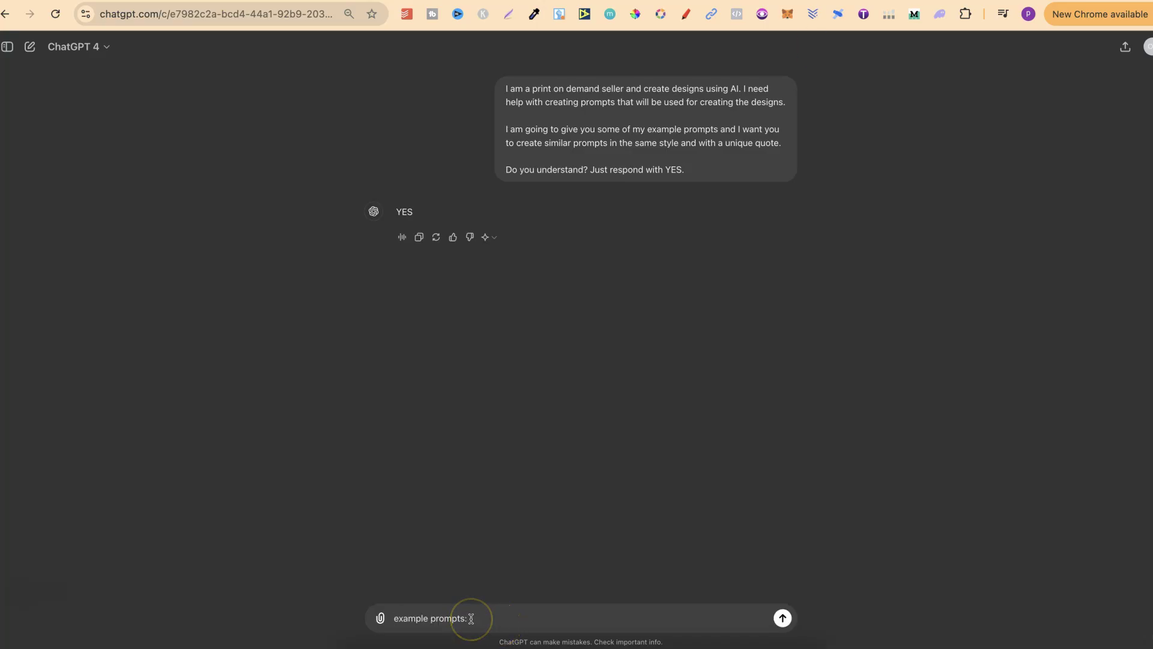
key(shift+Return)
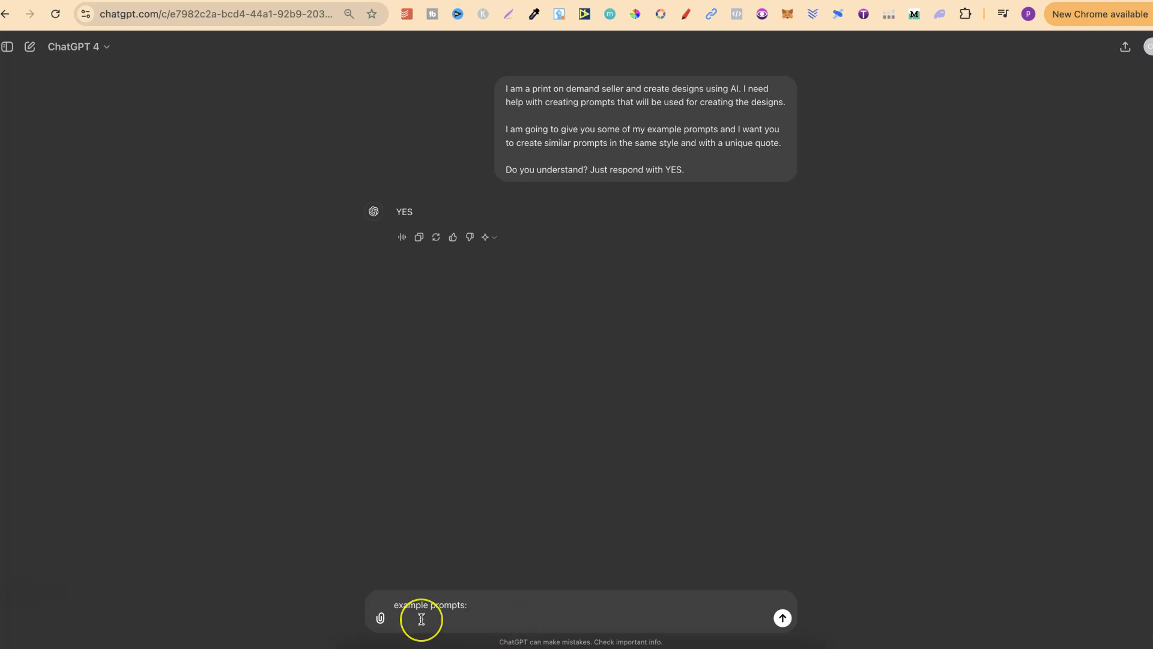
key(ctrl+v)
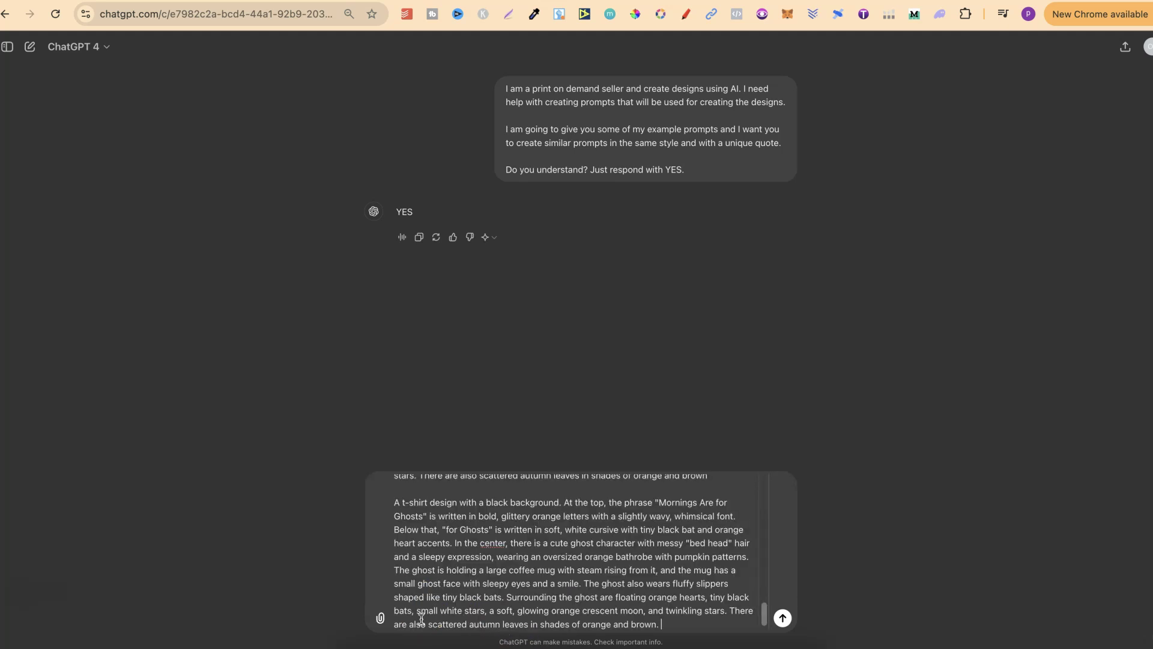
key(Return)
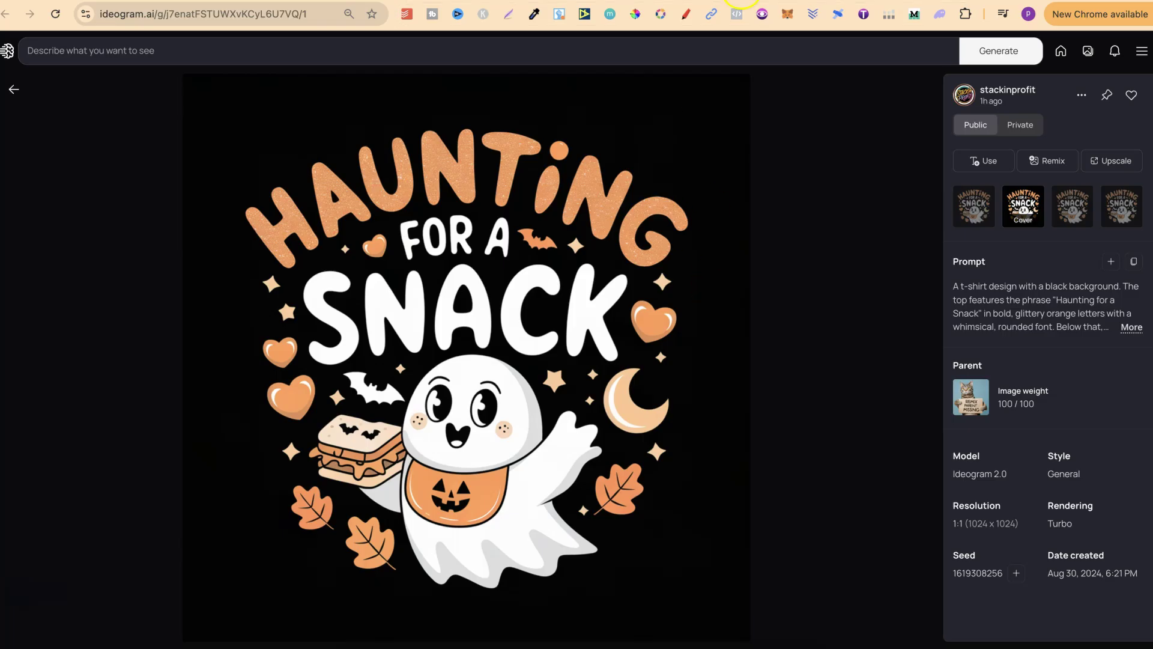
Step: Switch to Ideogram and look through the public gallery from the orange ghosts to the pink ones, returning to the first rows
key(Escape)
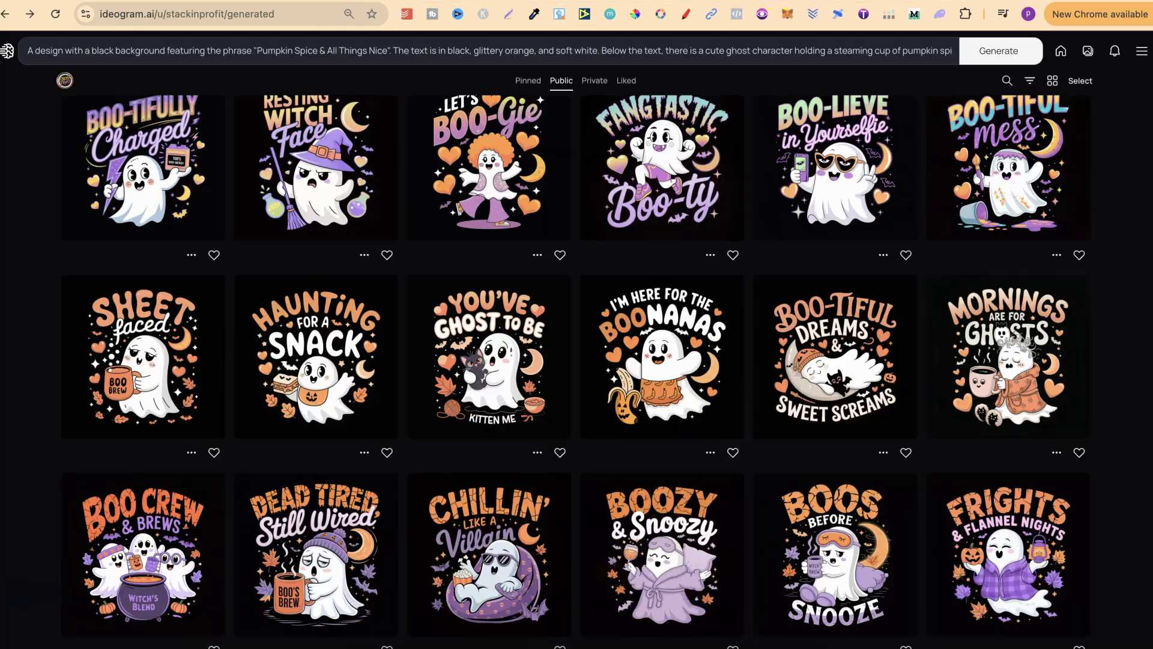
scroll(972, 404, down, 4)
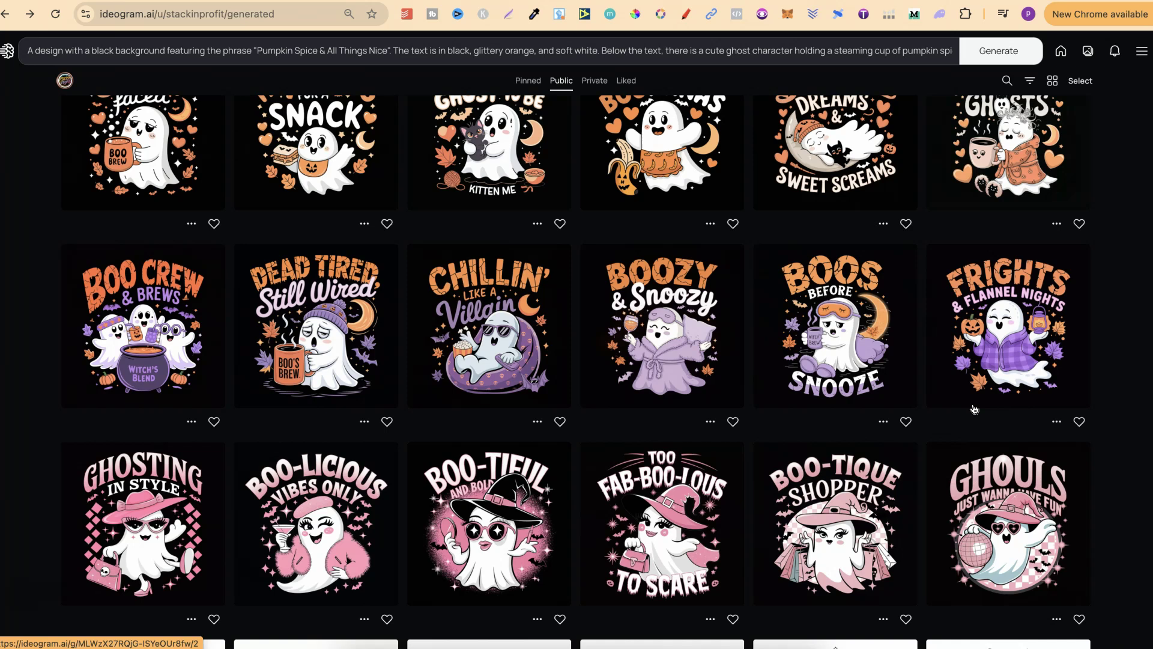
click(1133, 347)
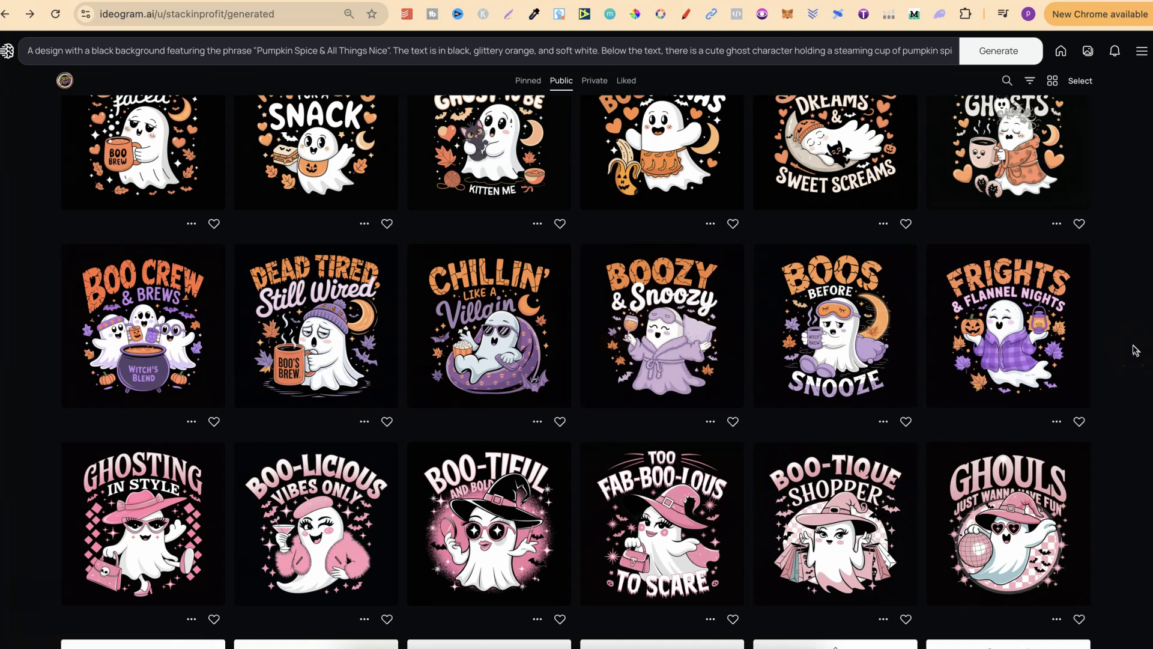
scroll(1135, 350, up, 10)
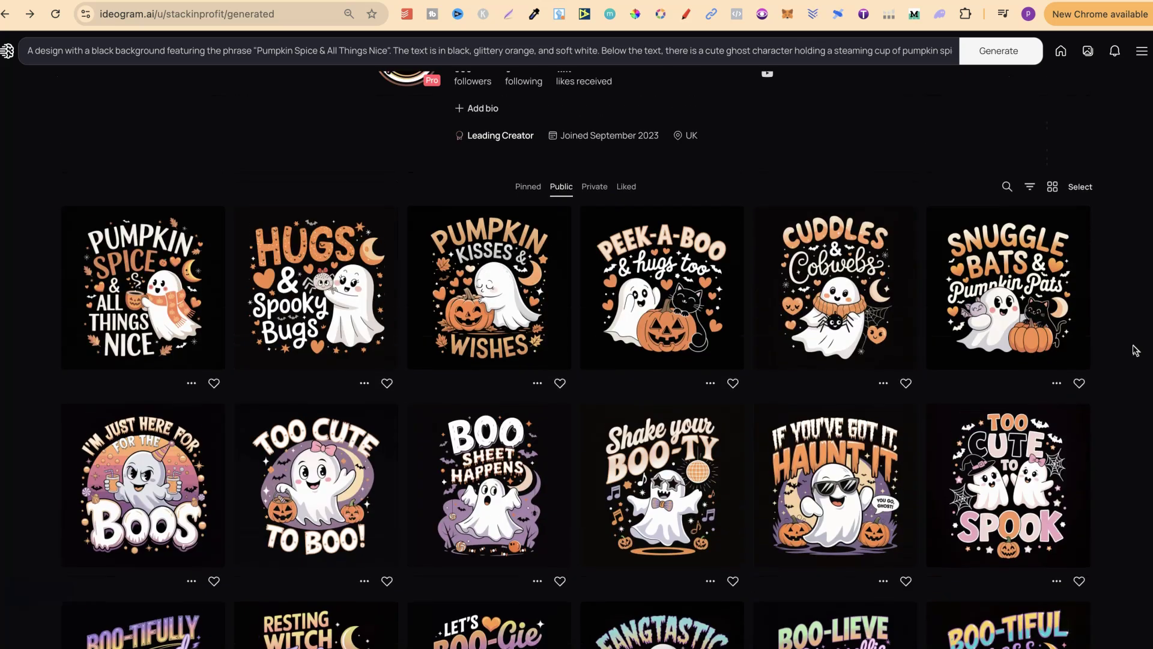
scroll(1135, 349, down, 1)
click(1135, 347)
Step: Switch to ChatGPT, review the generated prompts, and send the follow-up "another but make the quotes more cute"
click(956, 1)
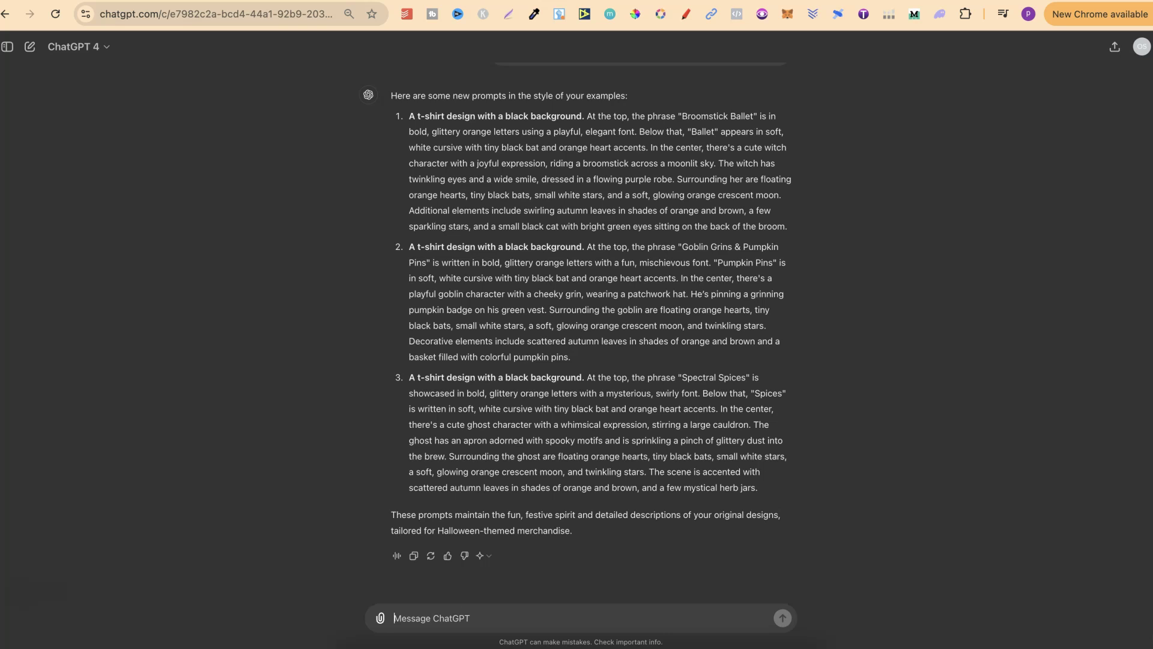
drag(406, 114, 598, 456)
click(900, 407)
click(420, 616)
text(anot)
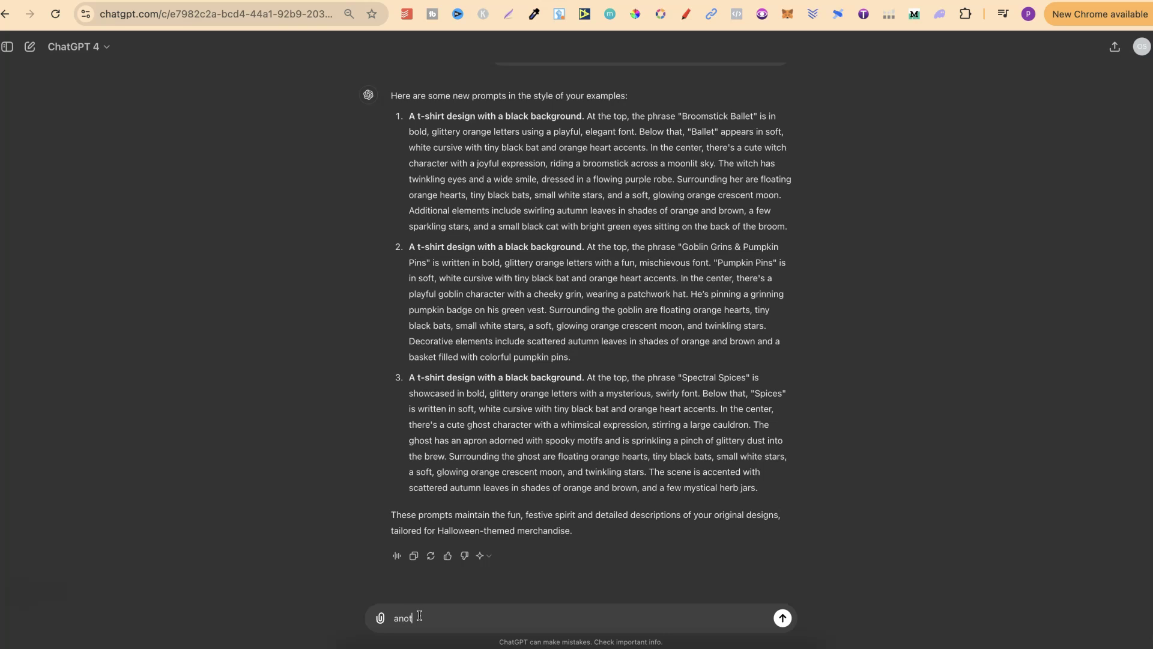
text(her but make the quotes more cute)
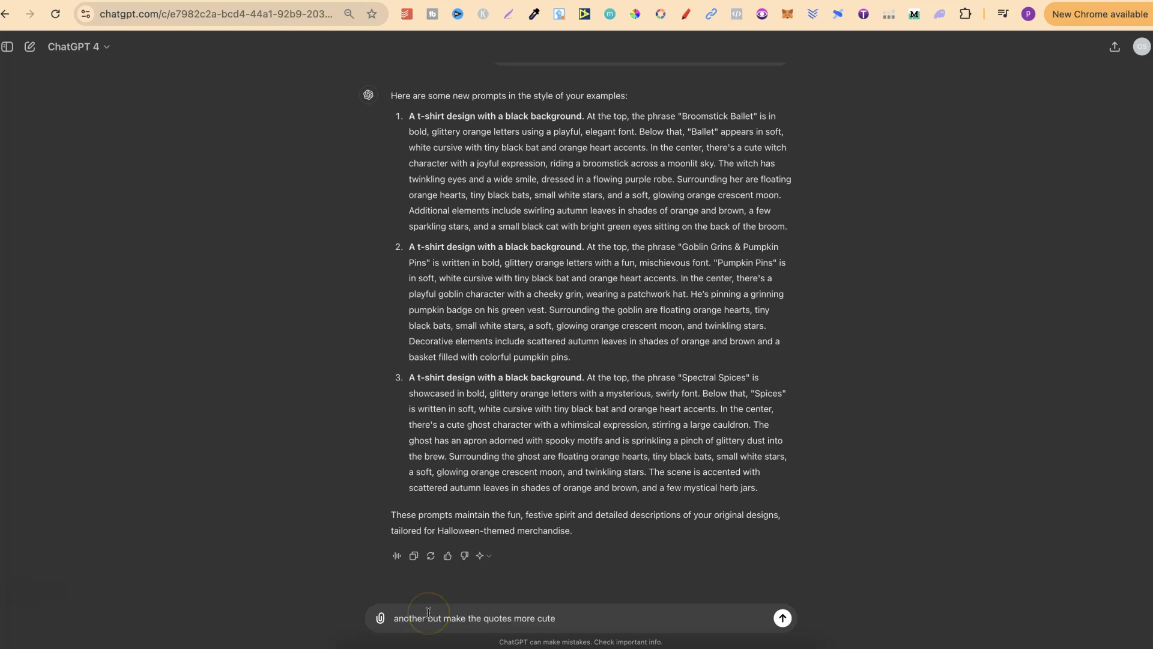
key(Return)
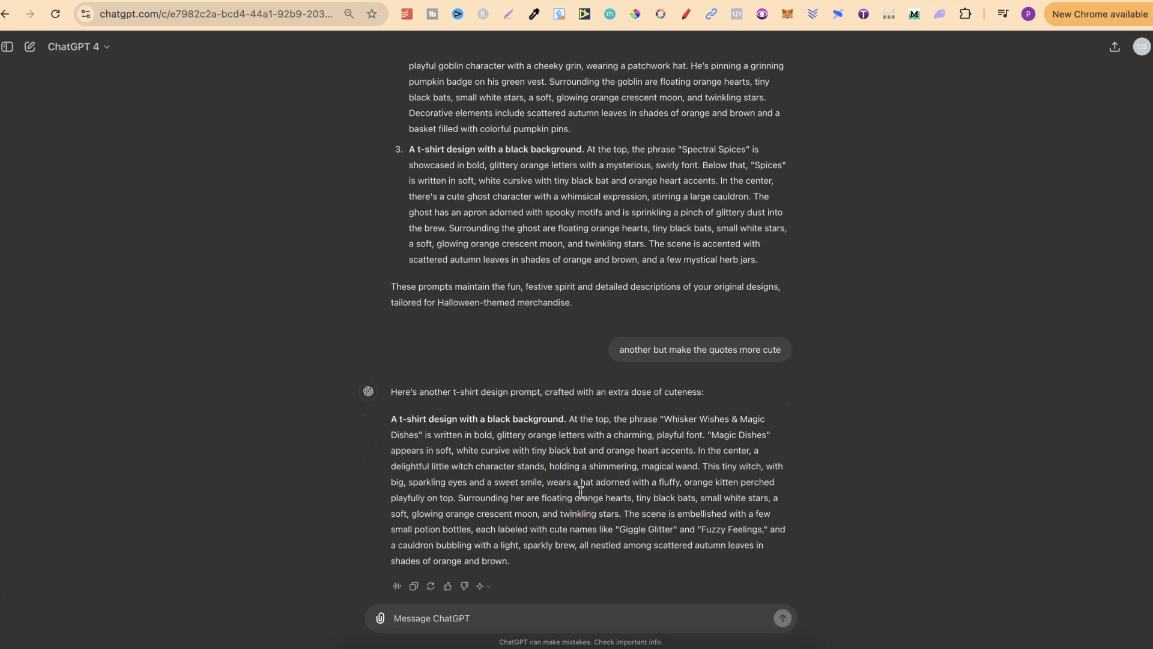
Step: Try to copy the "Whisker Wishes & Magic Dishes" prompt from ChatGPT into Ideogram's prompt box
triple_click(579, 441)
right_click(579, 442)
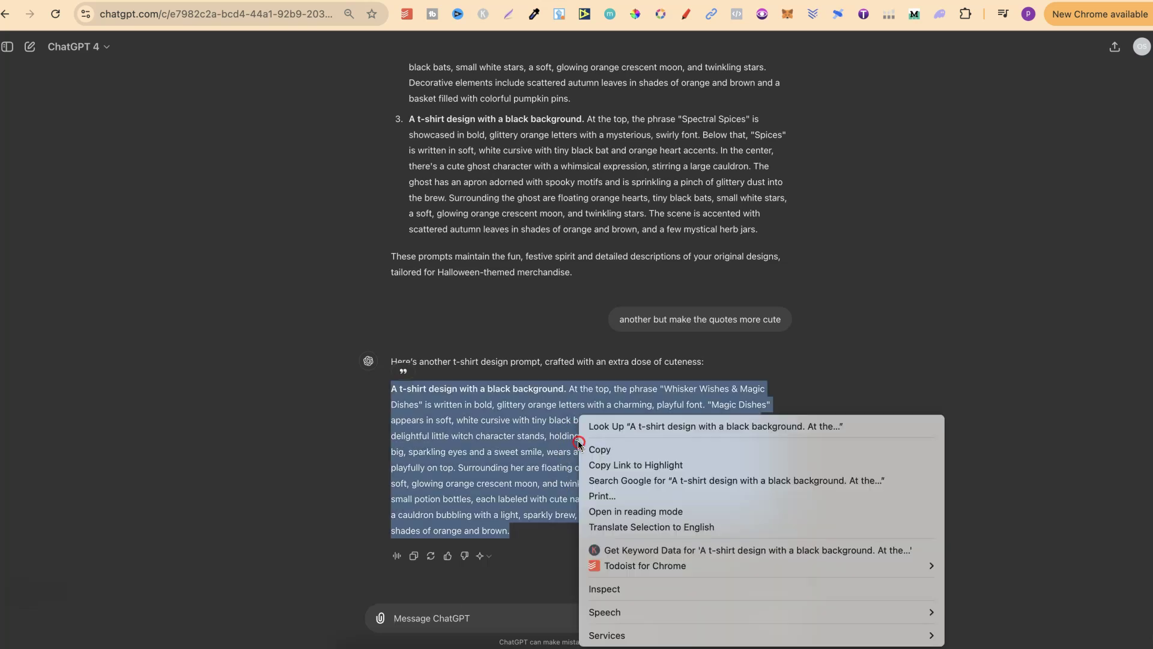
click(599, 450)
click(798, 7)
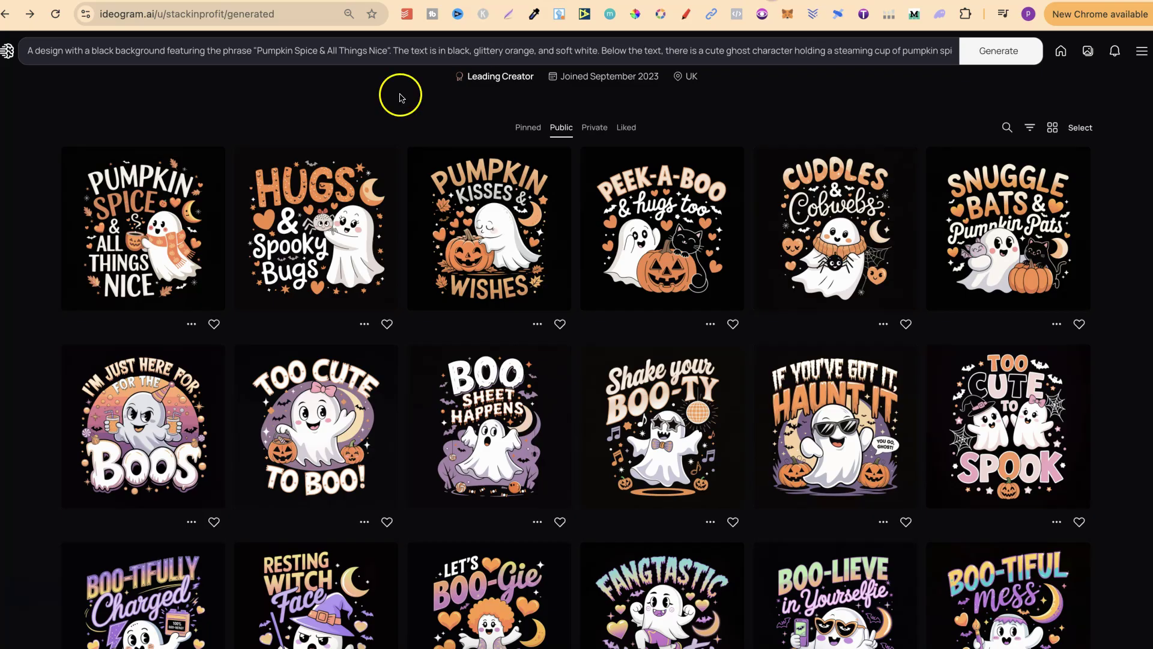
click(382, 47)
key(ctrl+a)
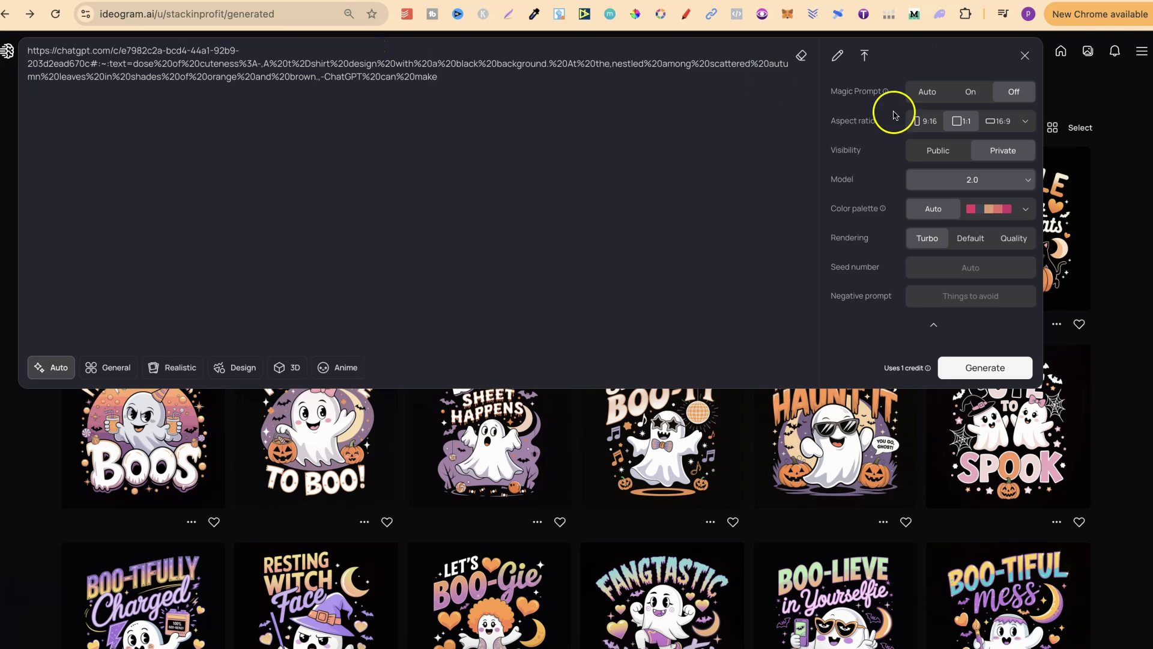
scroll(361, 172, up, 2)
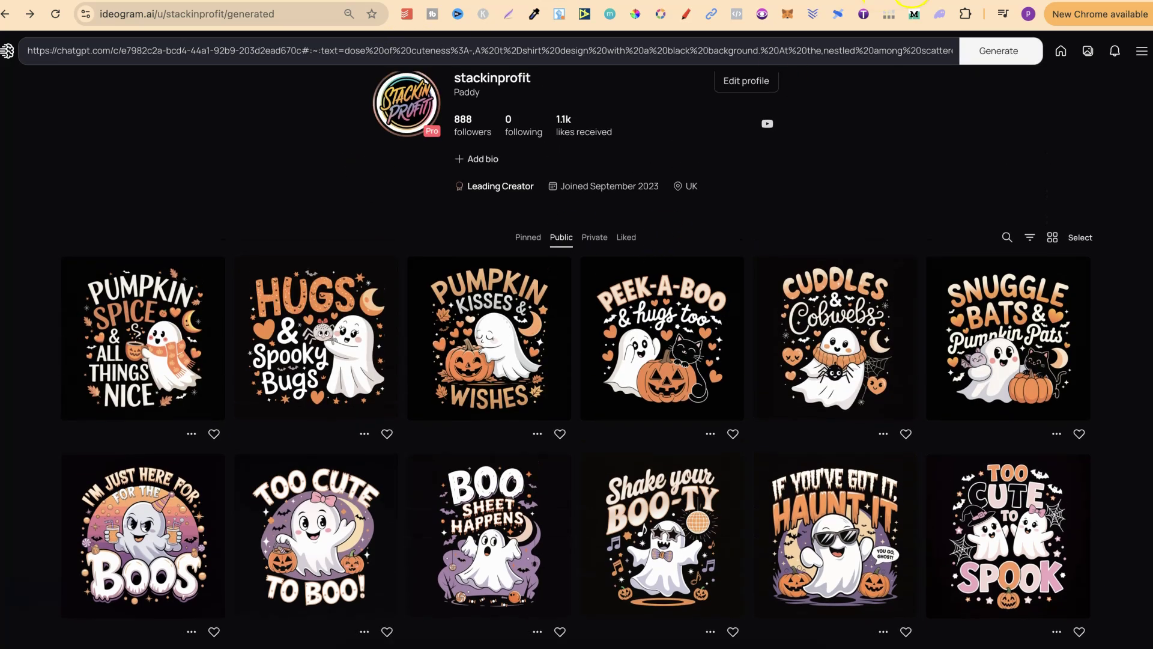
Step: Copy the full "Whisker Wishes & Magic Dishes" prompt text from ChatGPT and replace the link in Ideogram's prompt box with it
key(ctrl+Tab)
click(685, 395)
drag(520, 533, 391, 388)
right_click(519, 417)
click(577, 463)
key(ctrl+Tab)
click(520, 57)
key(ctrl+v)
click(481, 60)
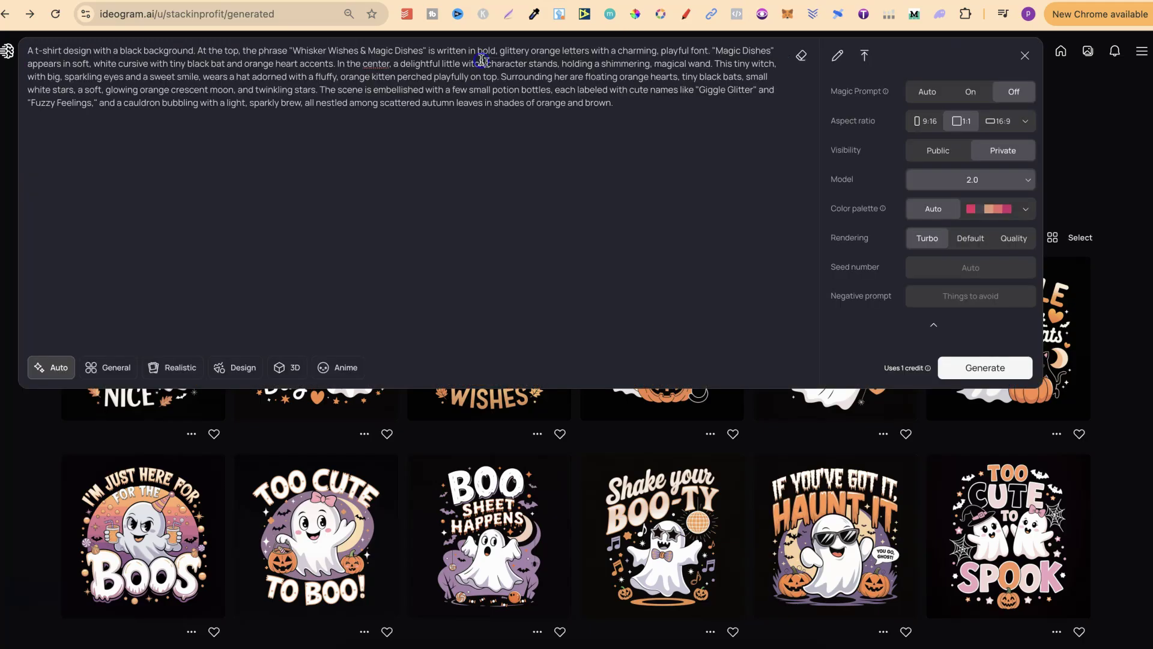
Step: Turn Magic Prompt on, check the model versions while keeping 2.0, and leave the additional generation settings expanded
click(970, 91)
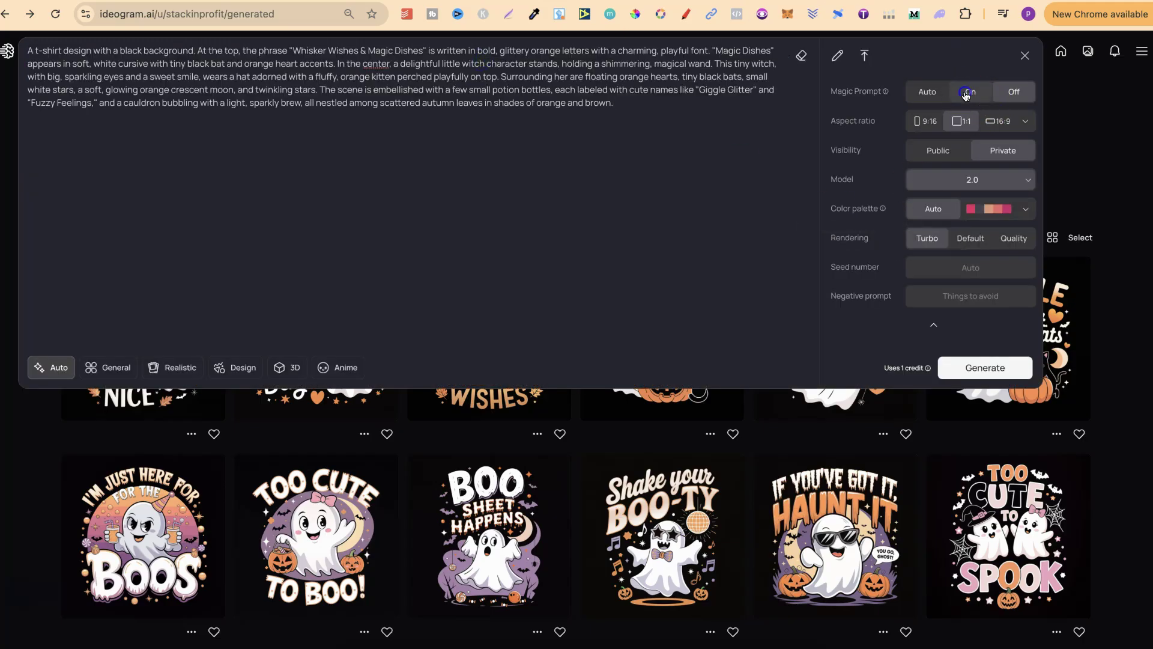
click(954, 183)
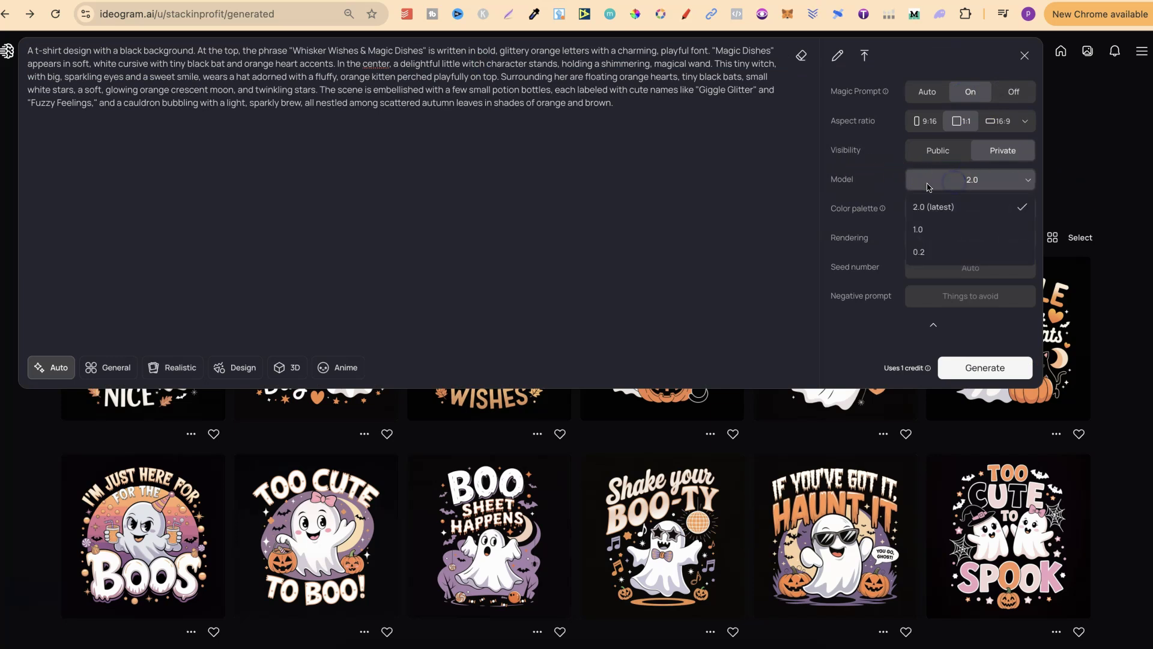
click(878, 362)
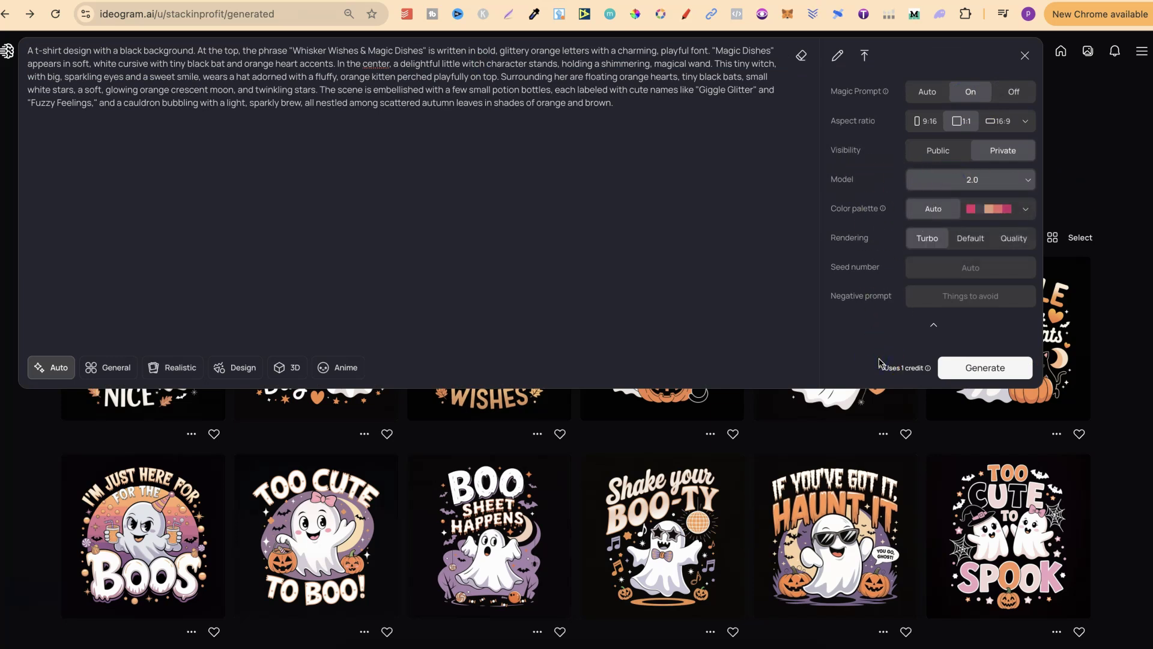
click(935, 330)
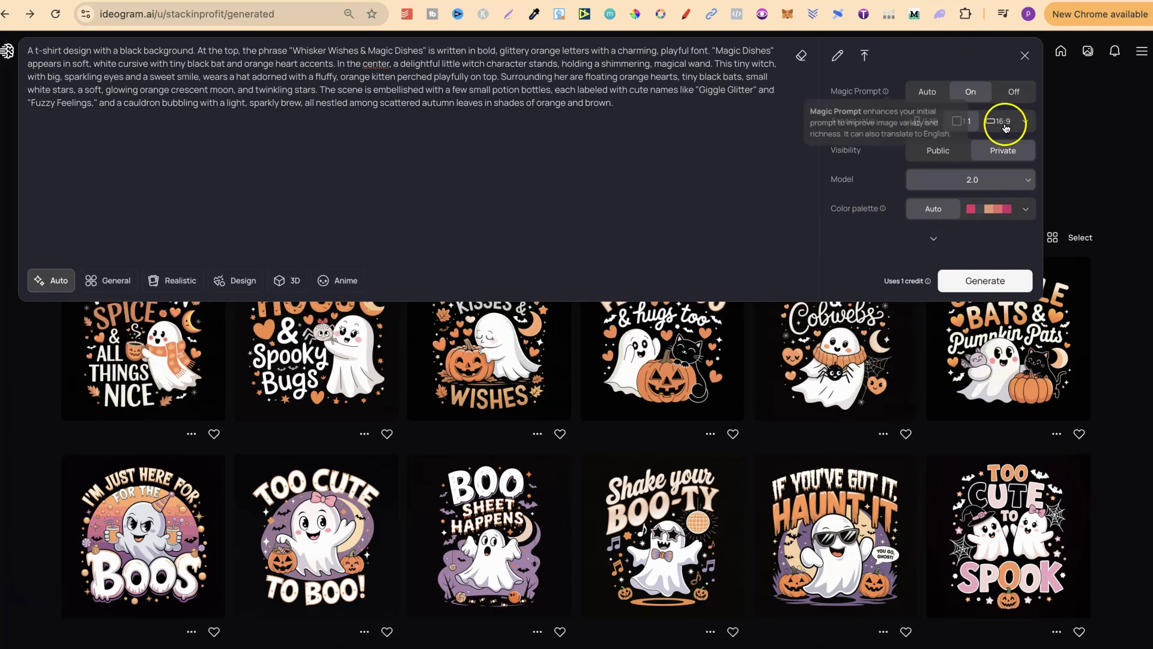
click(934, 239)
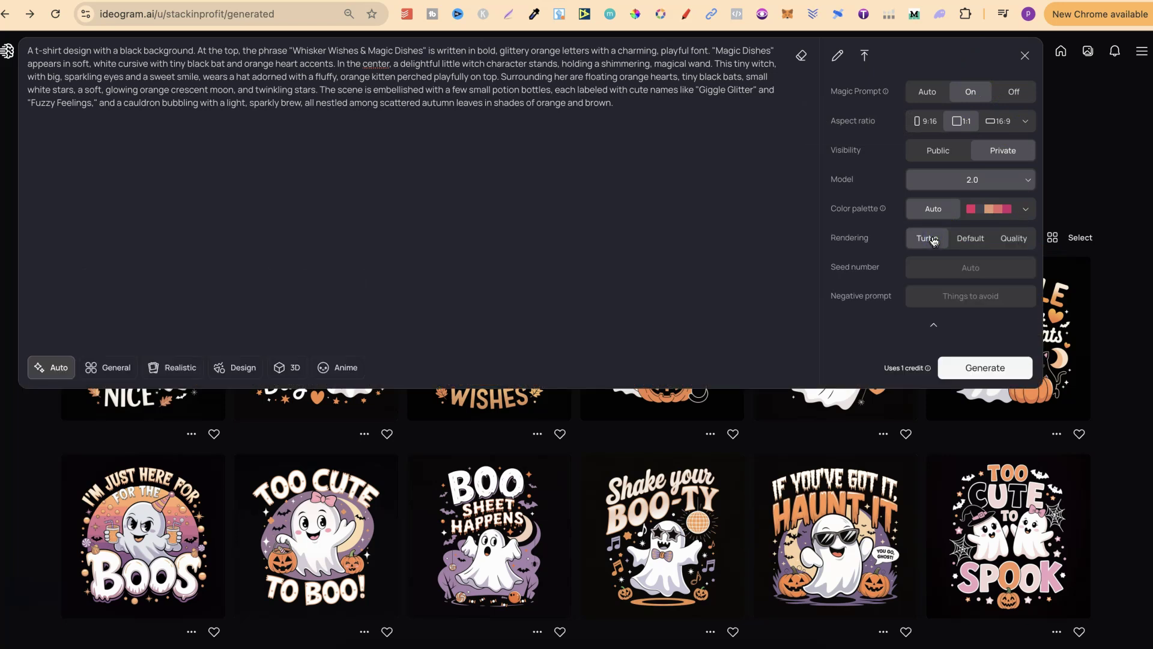
Step: Compare the Default rendering option, set rendering to Turbo and visibility to Public, and generate the "Whisker Wishes & Magic Dishes" design
click(934, 242)
click(970, 239)
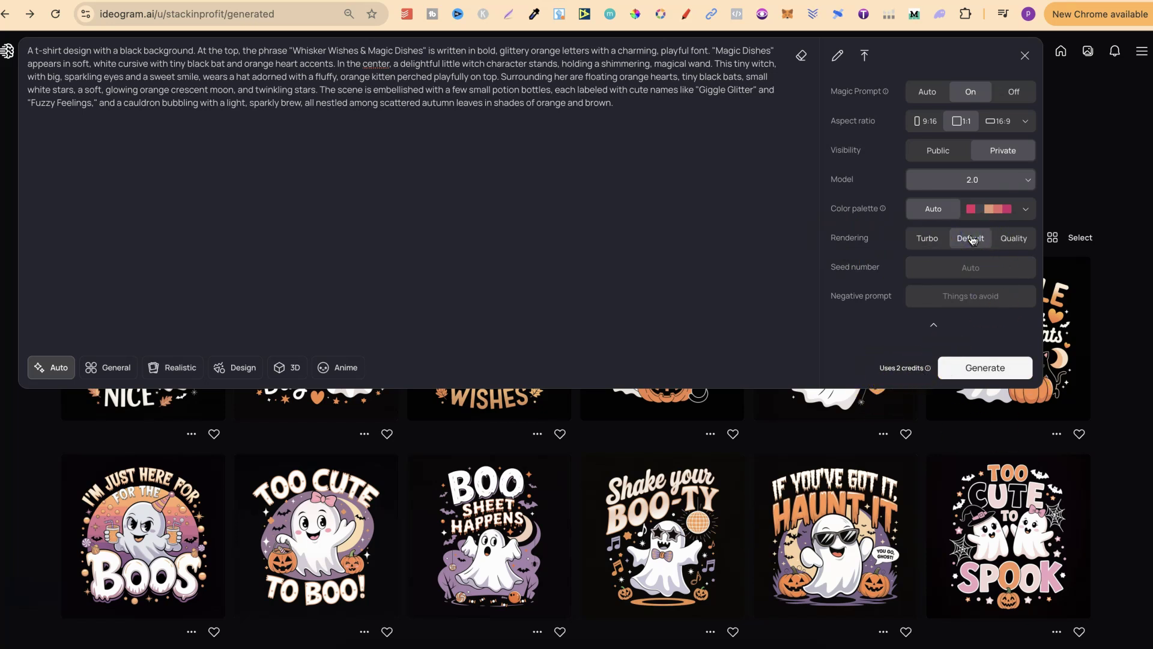
click(929, 245)
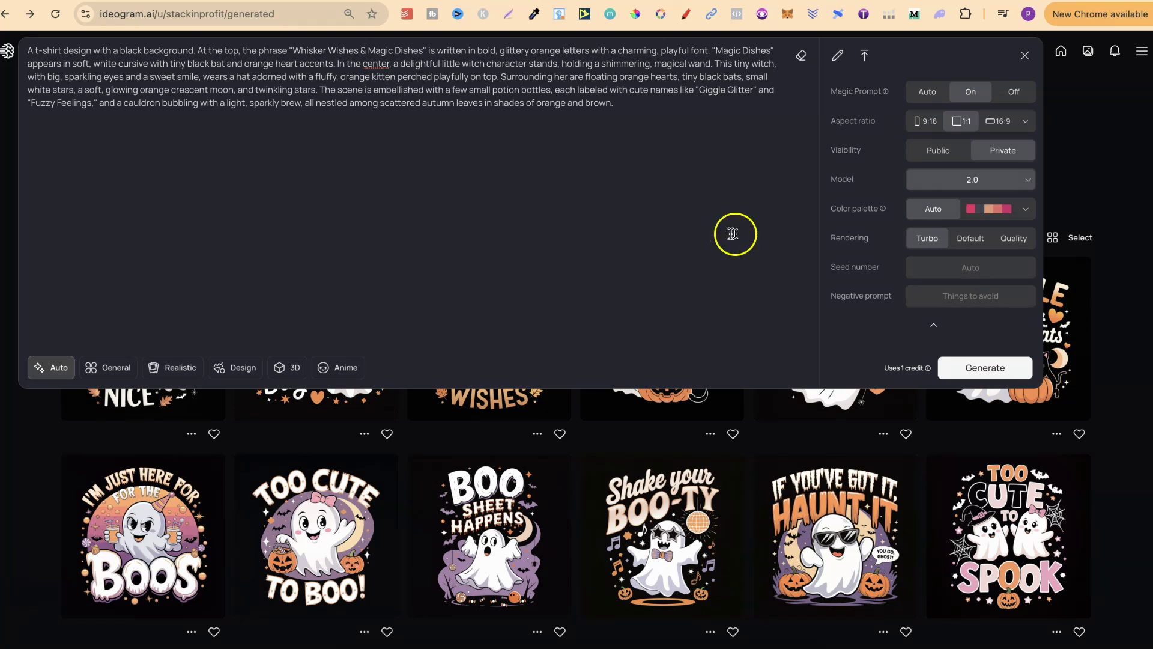
click(930, 153)
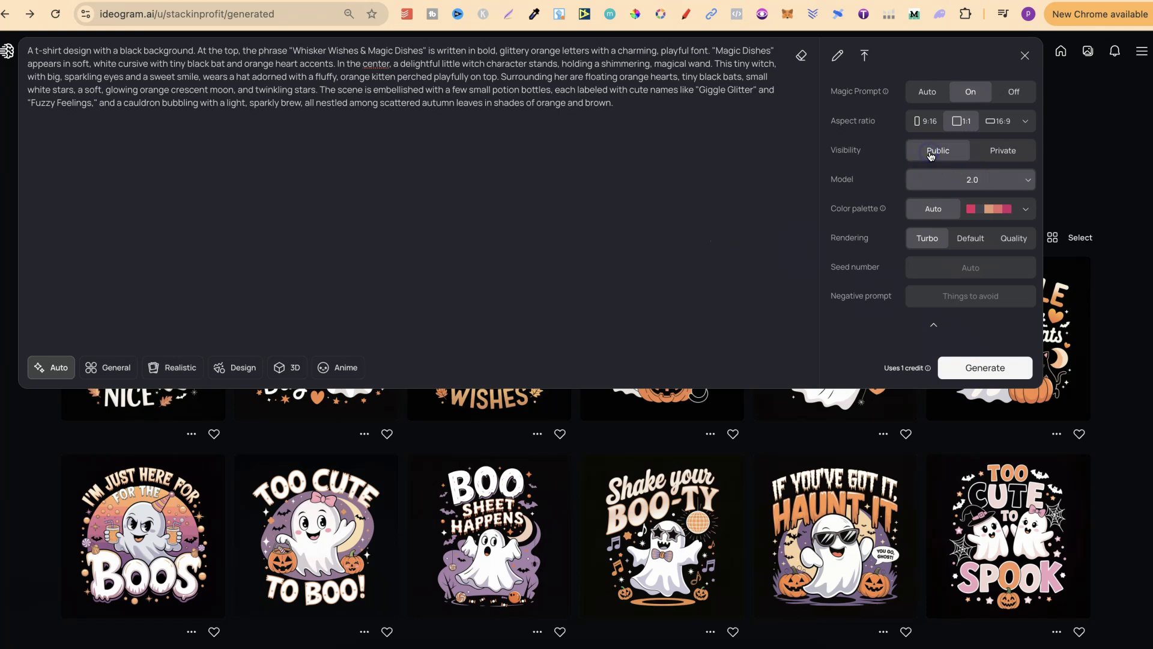
click(1014, 367)
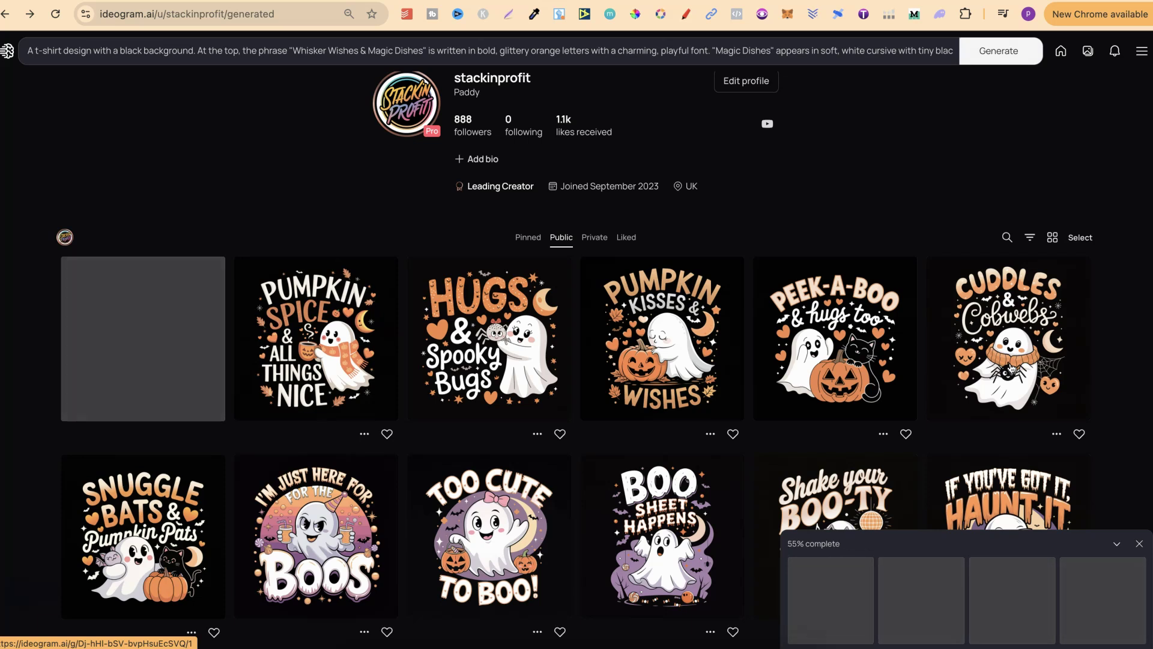
Step: In ChatGPT, request "another with a ghost pun and with a bright orange and purple color pallete. please keep the same style"
click(976, 48)
key(ctrl+Tab)
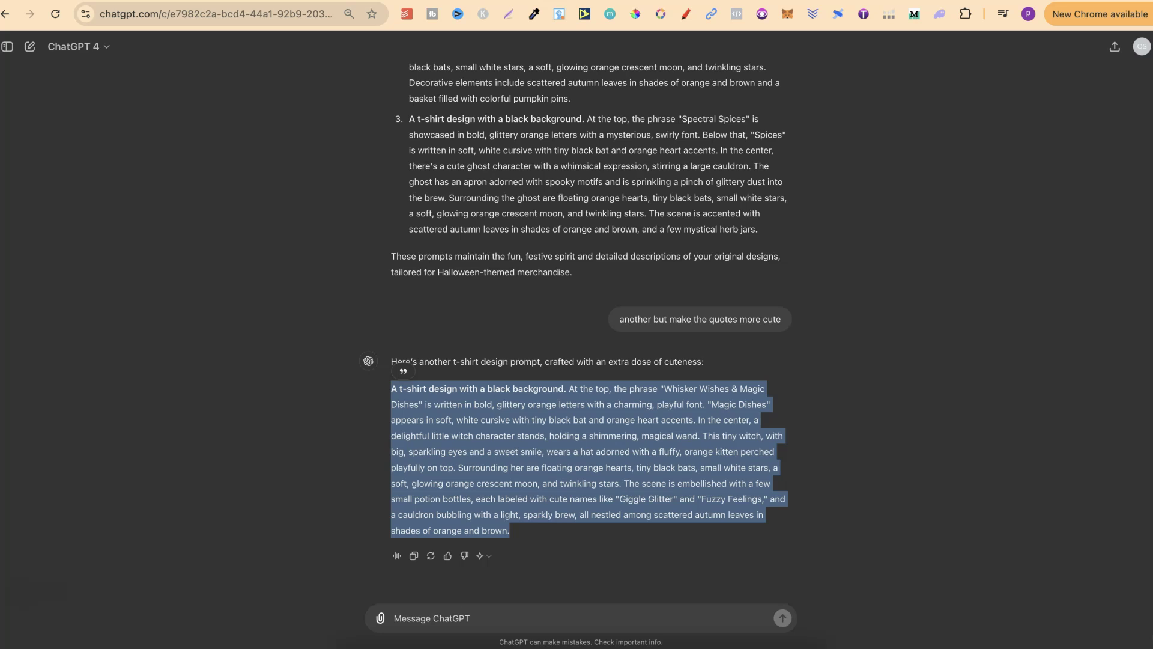
click(849, 352)
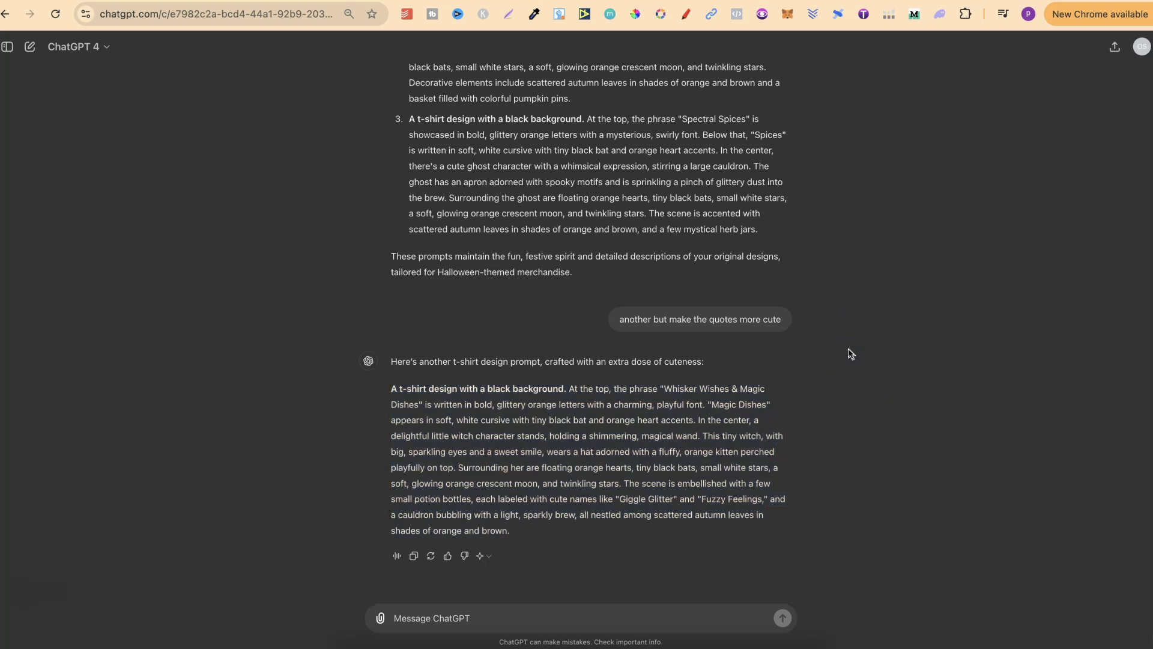
click(440, 621)
text(another with a ghost pun)
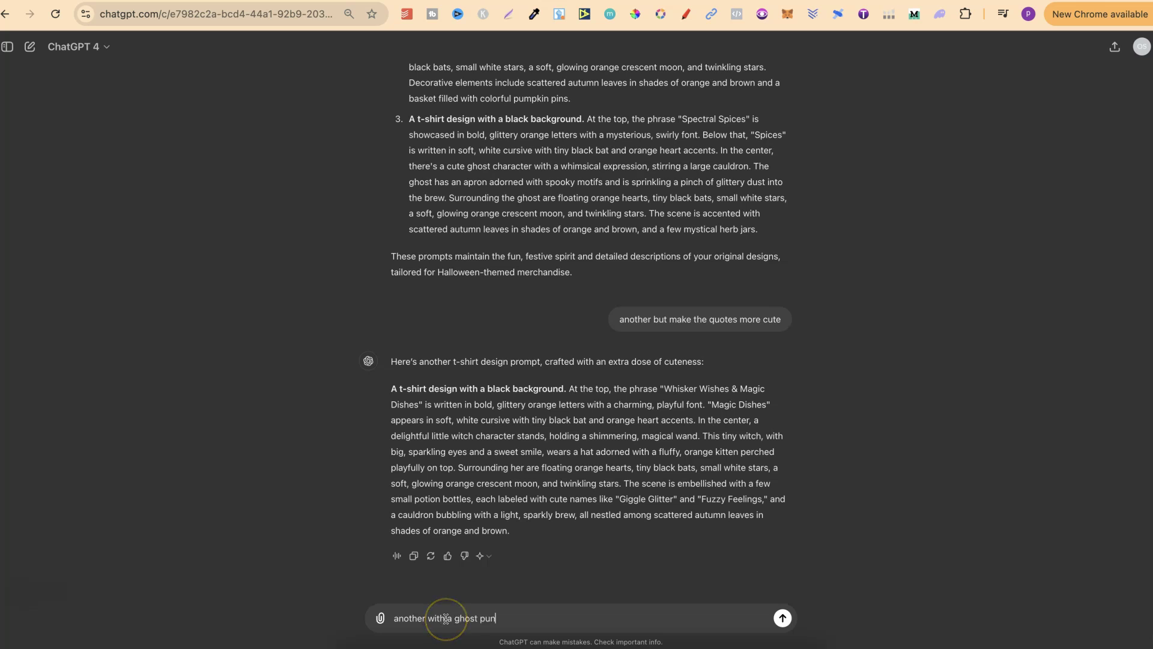
text( and with a bright orange and purple color pallete)
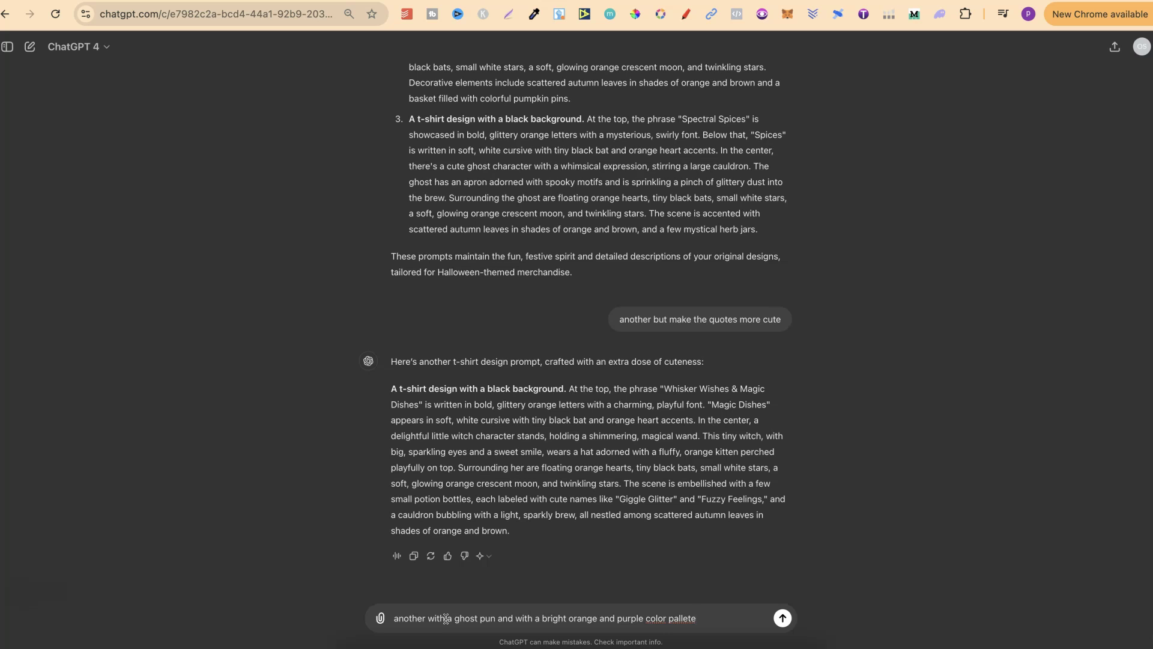
text(. please keep the same style)
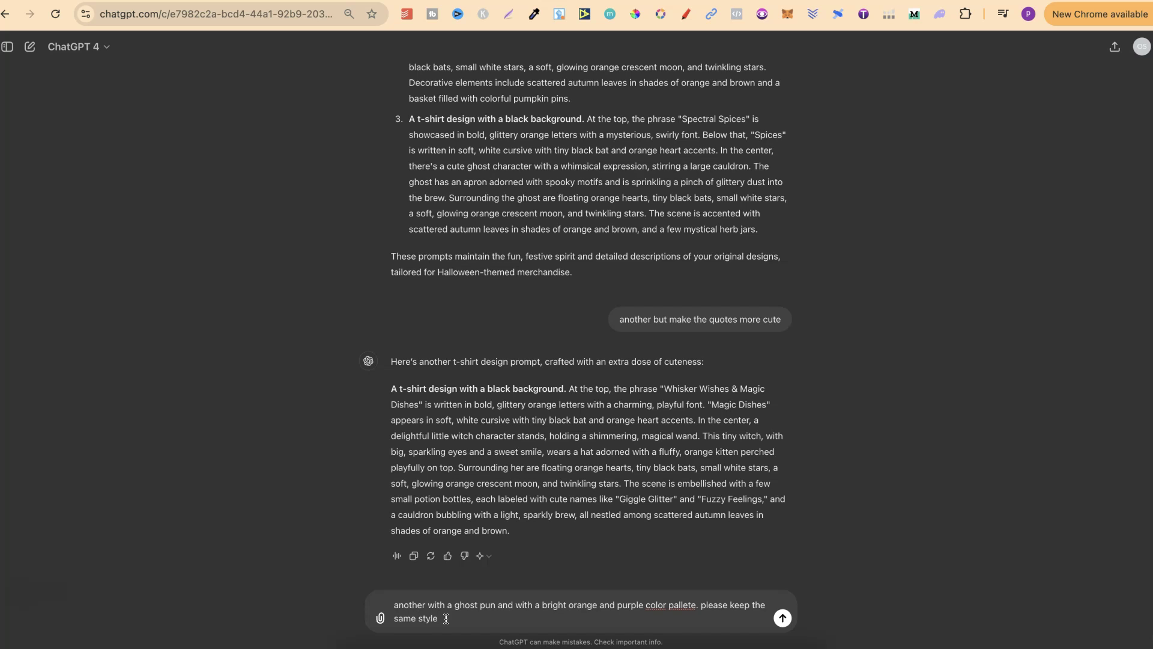
key(Return)
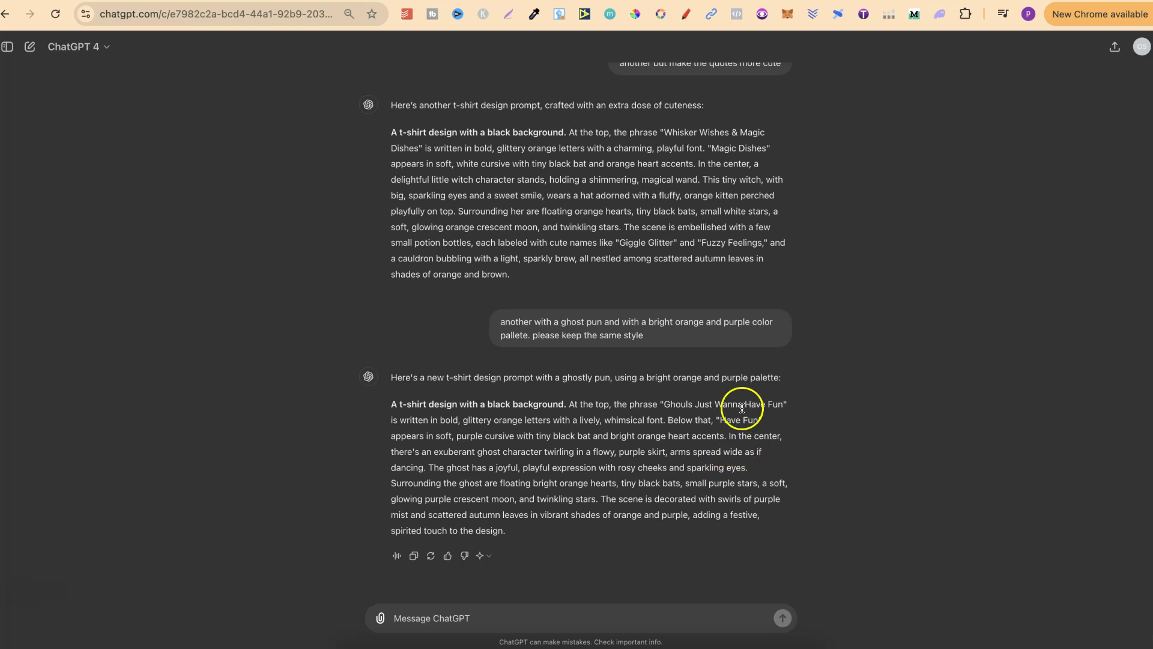
Step: Copy the full "Ghouls Just Wanna Have Fun" prompt from ChatGPT, replace Ideogram's current prompt with it, and generate the design
triple_click(586, 447)
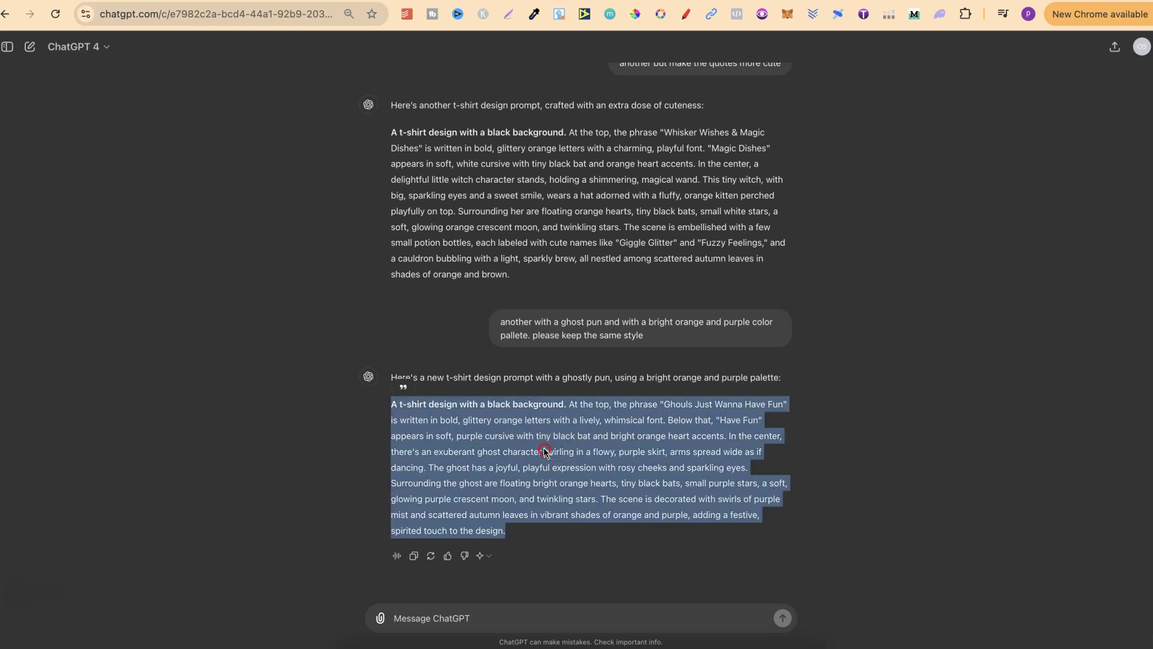
right_click(585, 449)
click(585, 449)
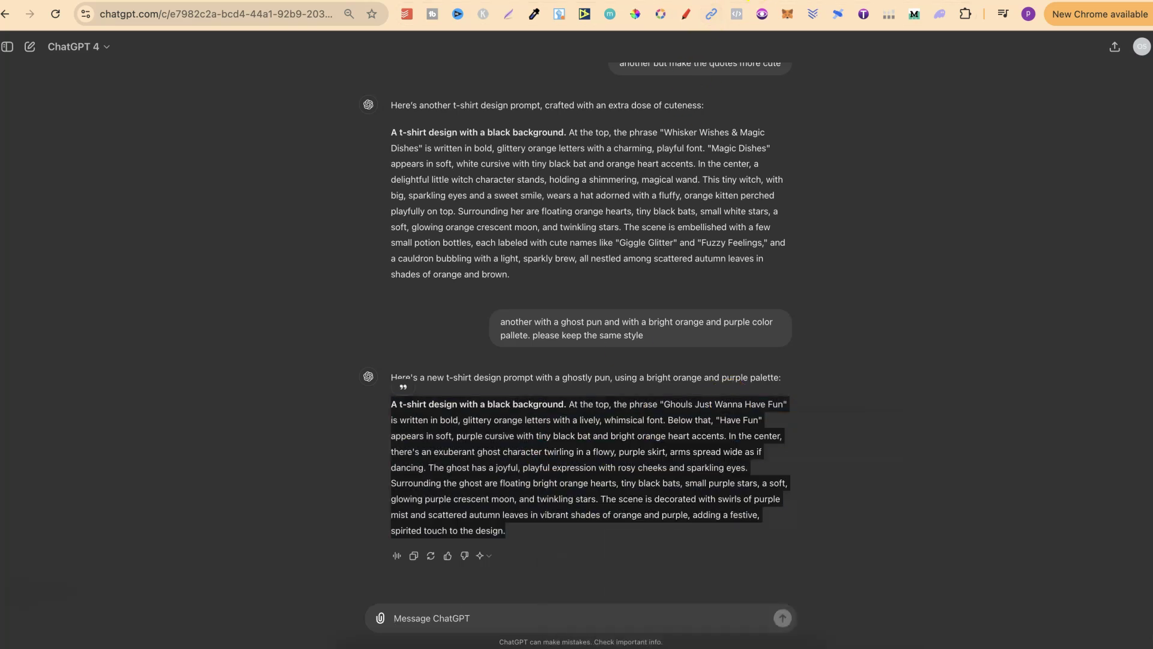
key(super+grave)
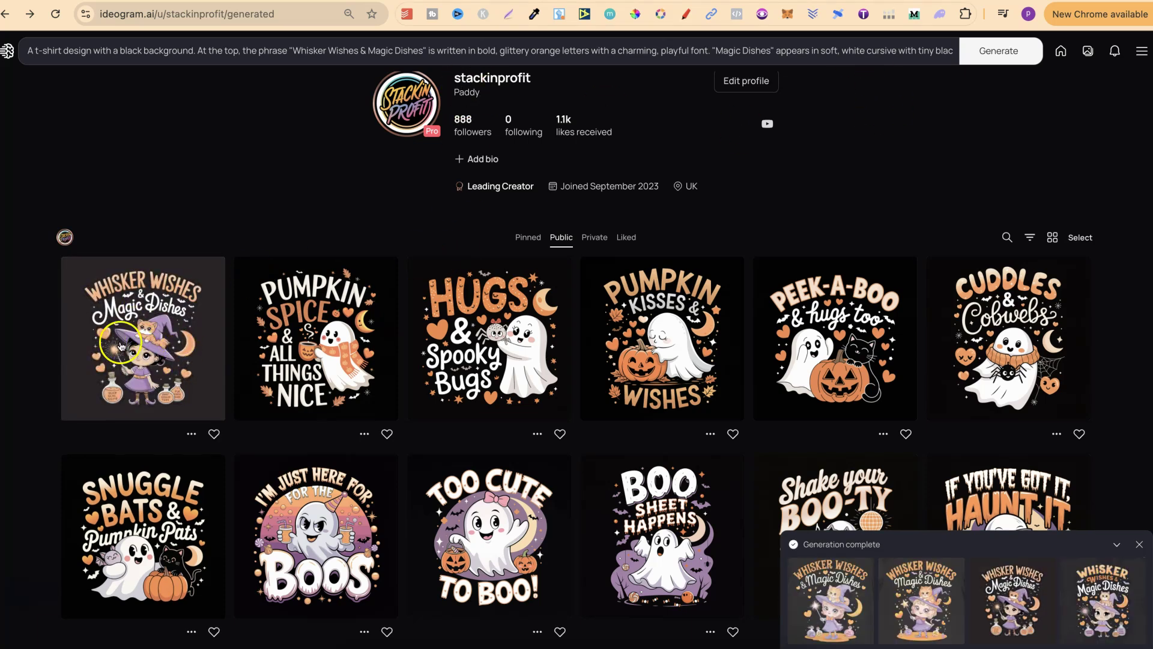
double_click(420, 54)
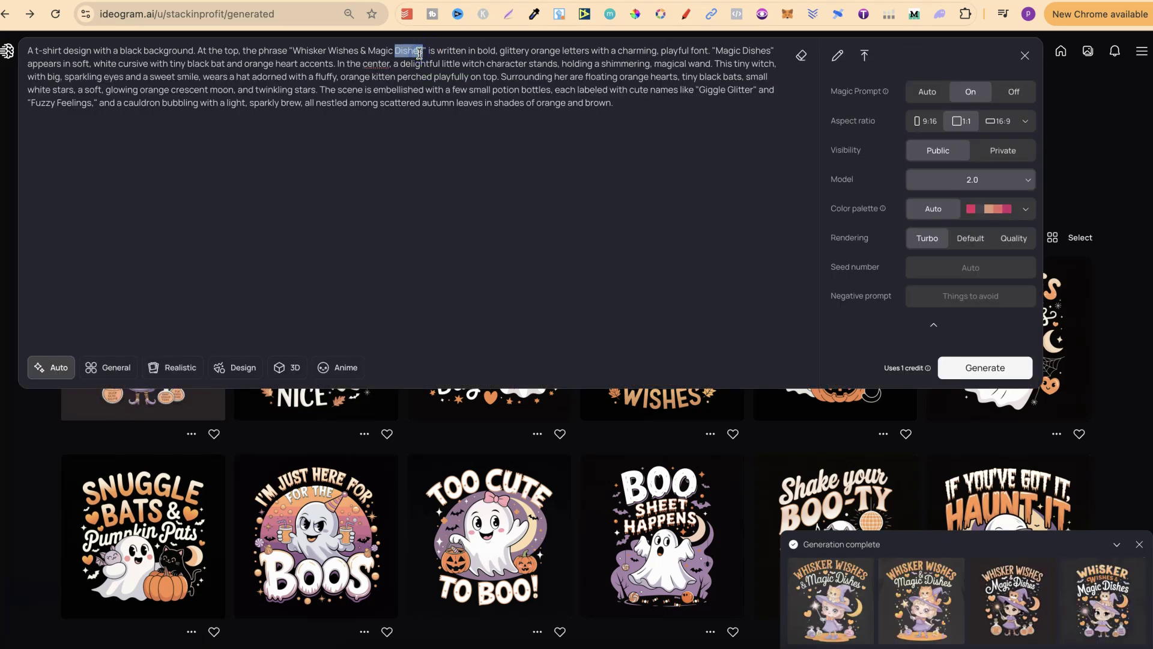
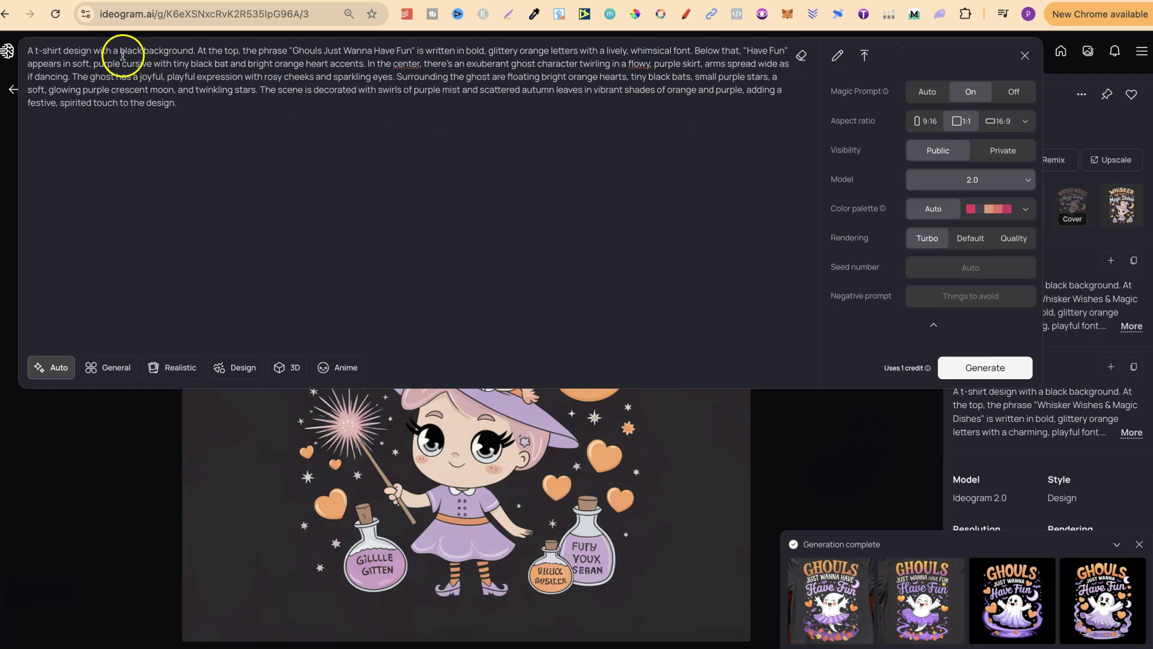
Step: Reload the "Whisker Wishes & Magic Dishes" prompt, remove the text from "each labeled with cute names" through "sparkly brew," and generate it again
click(857, 413)
click(1112, 260)
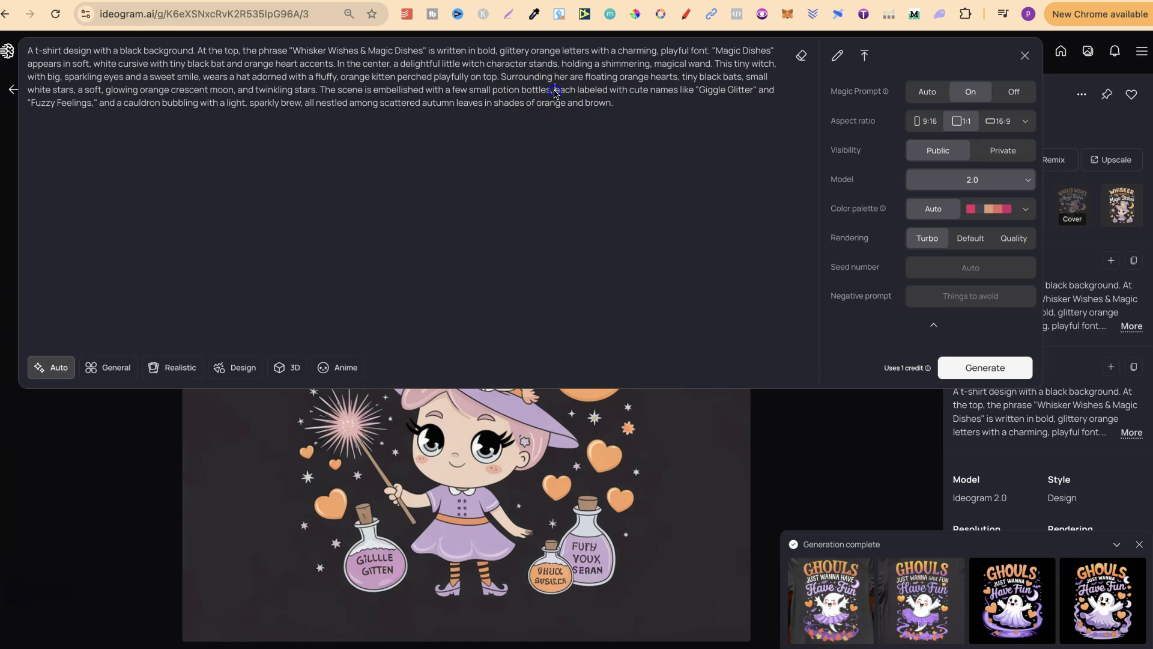
drag(554, 92, 582, 120)
drag(305, 109, 304, 105)
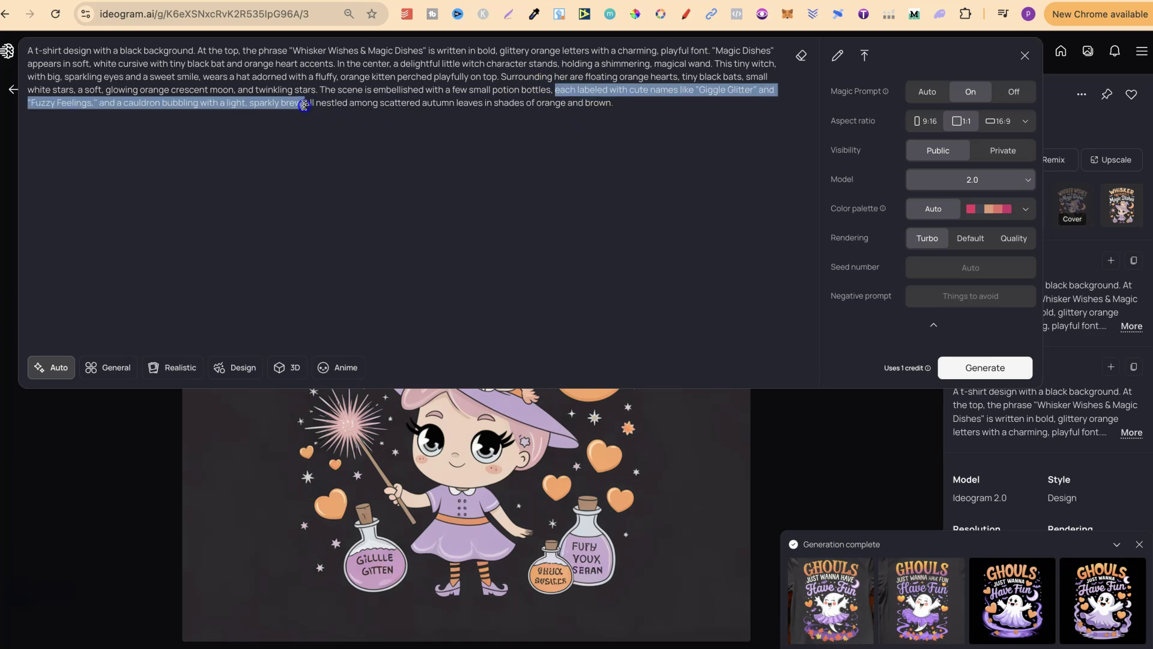
key(BackSpace)
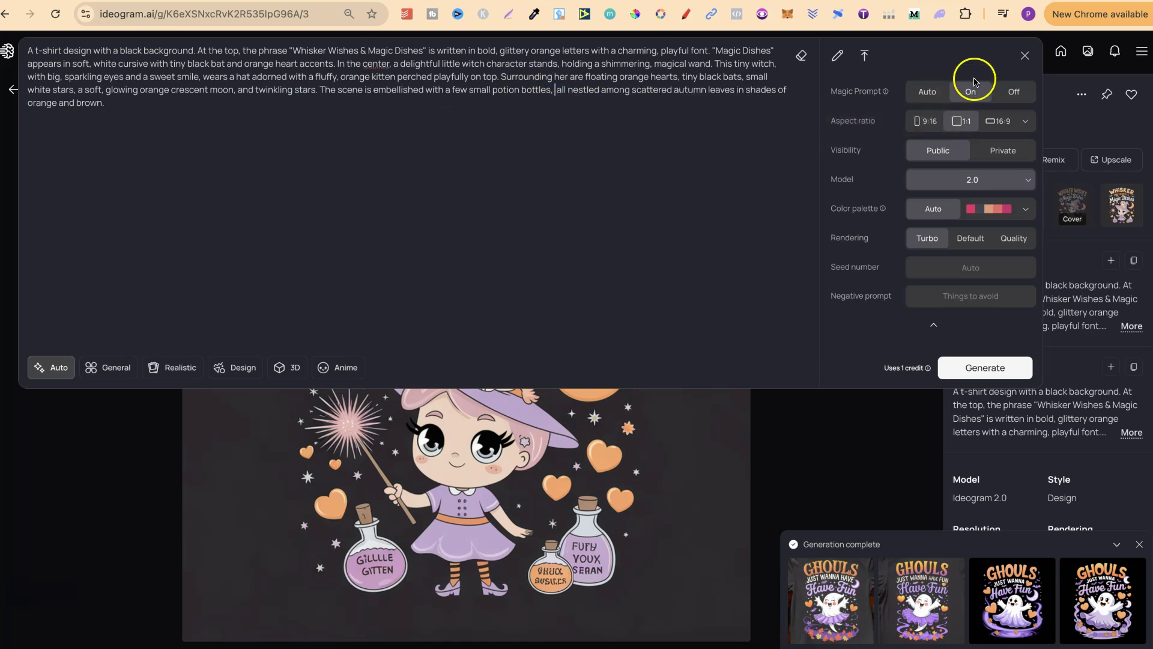
click(968, 368)
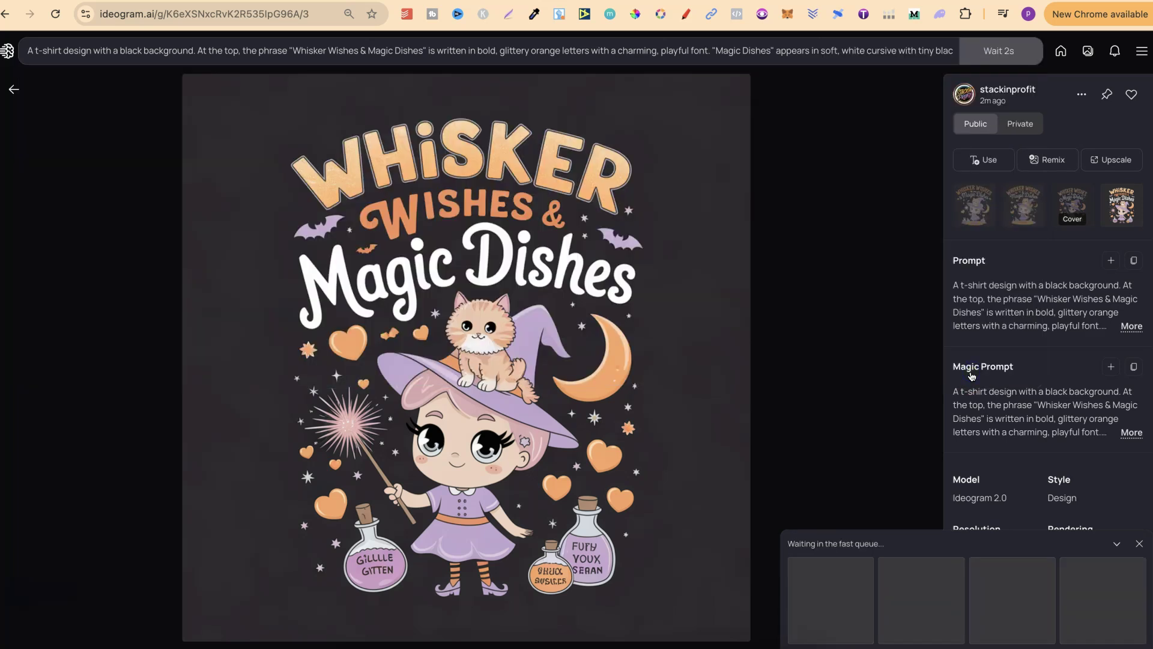
Step: Delete the "Whisker Wishes & Magic Dishes" image set with the labeled potion bottles
click(1082, 95)
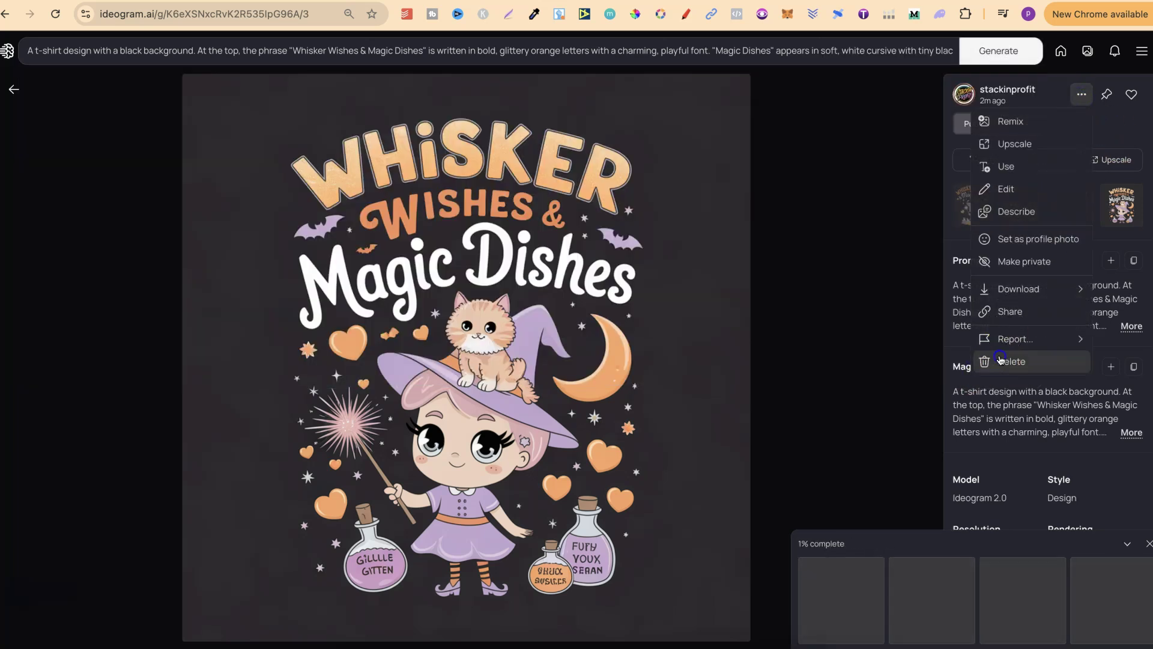
click(1011, 360)
click(1138, 613)
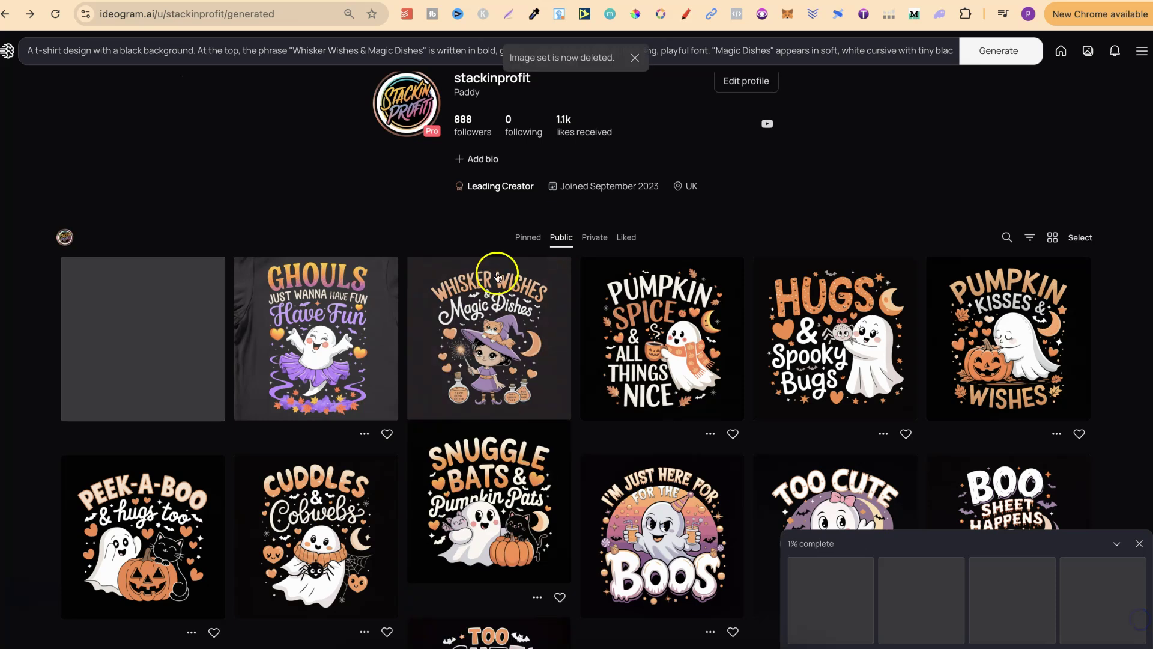
Step: Open the "Ghouls Just Wanna Have Fun" image set and compare its four variations
click(291, 317)
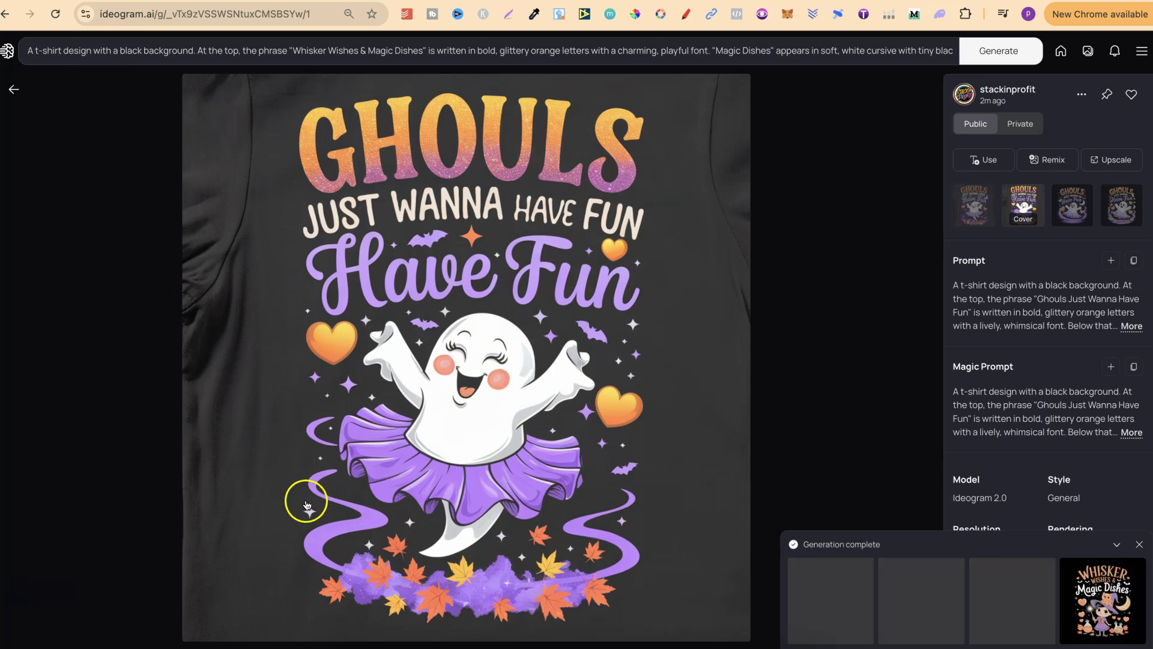
click(974, 204)
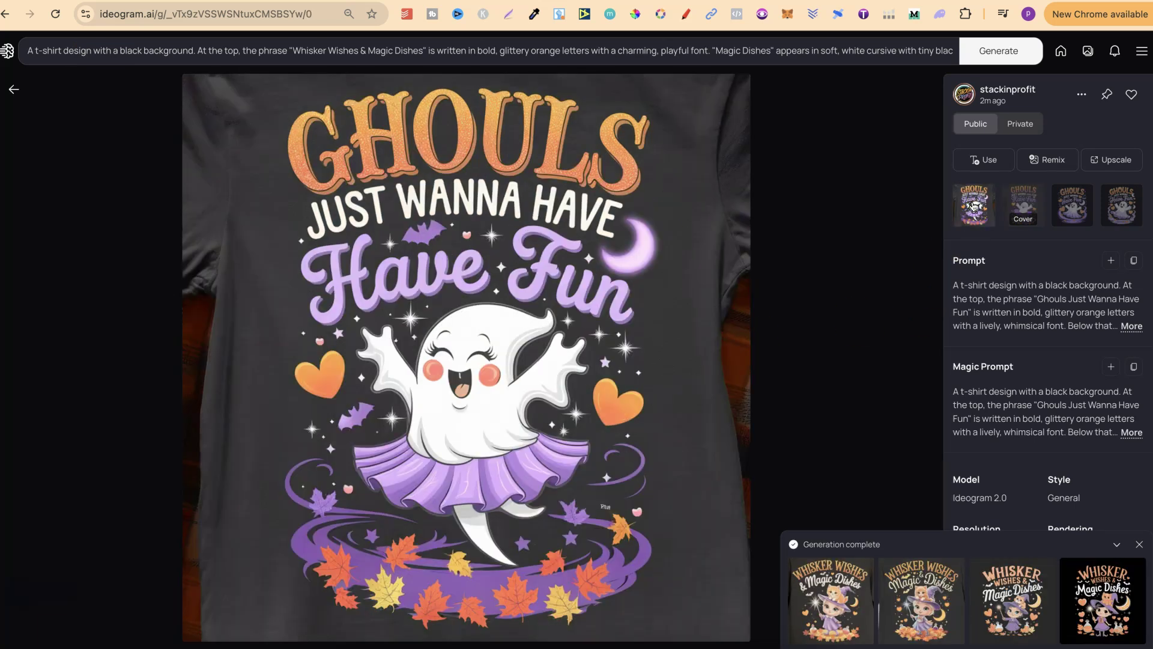
key(Right)
key(Right)
key(Right)
key(Left)
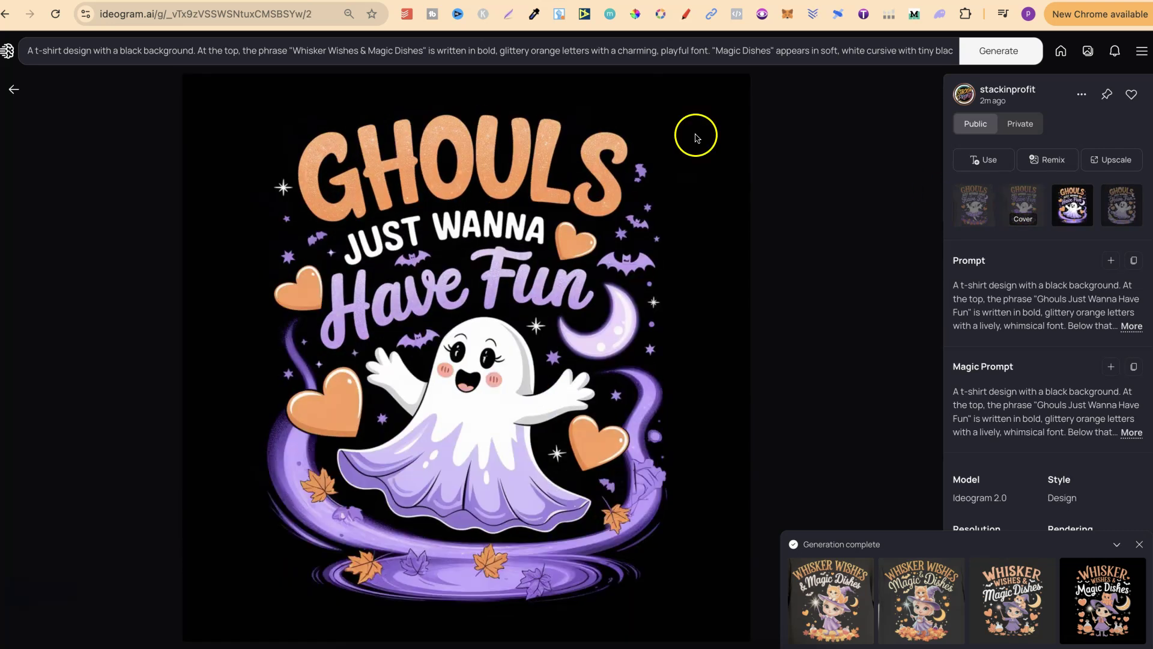
Step: Remove "t-shirt" from the "Whisker Wishes & Magic Dishes" prompt so it begins "A design with a black background", and generate it
click(55, 52)
key(BackSpace)
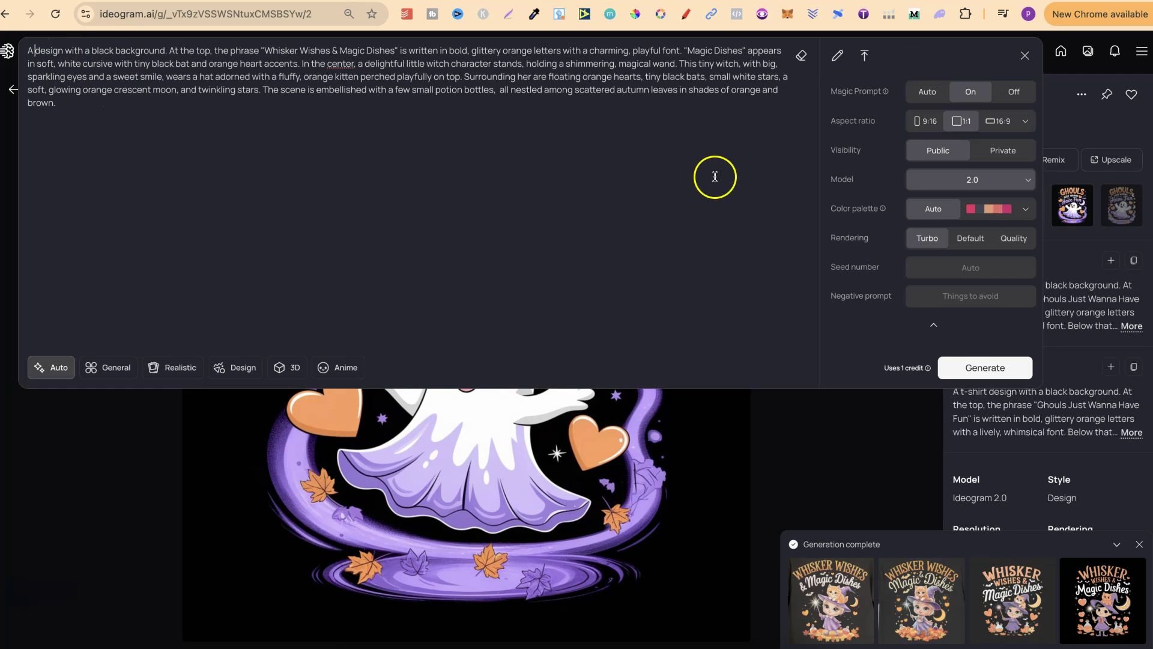
click(979, 367)
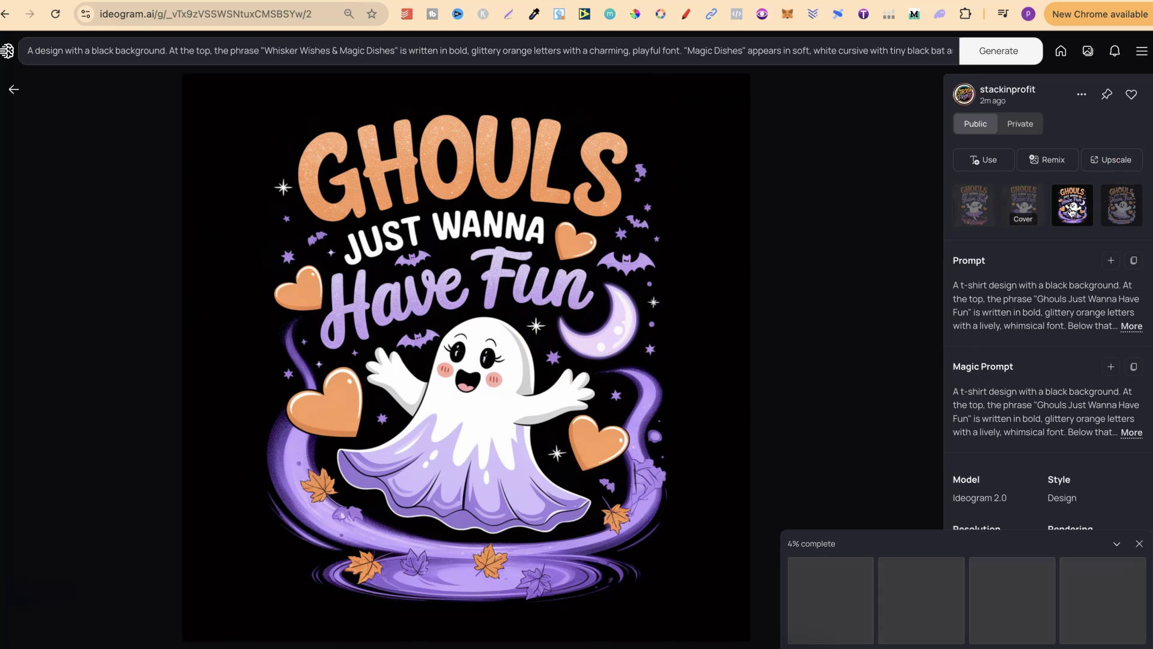
Step: Remix the fourth "Ghouls Just Wanna Have Fun" variation with image weight 100 and Magic Prompt off
key(Right)
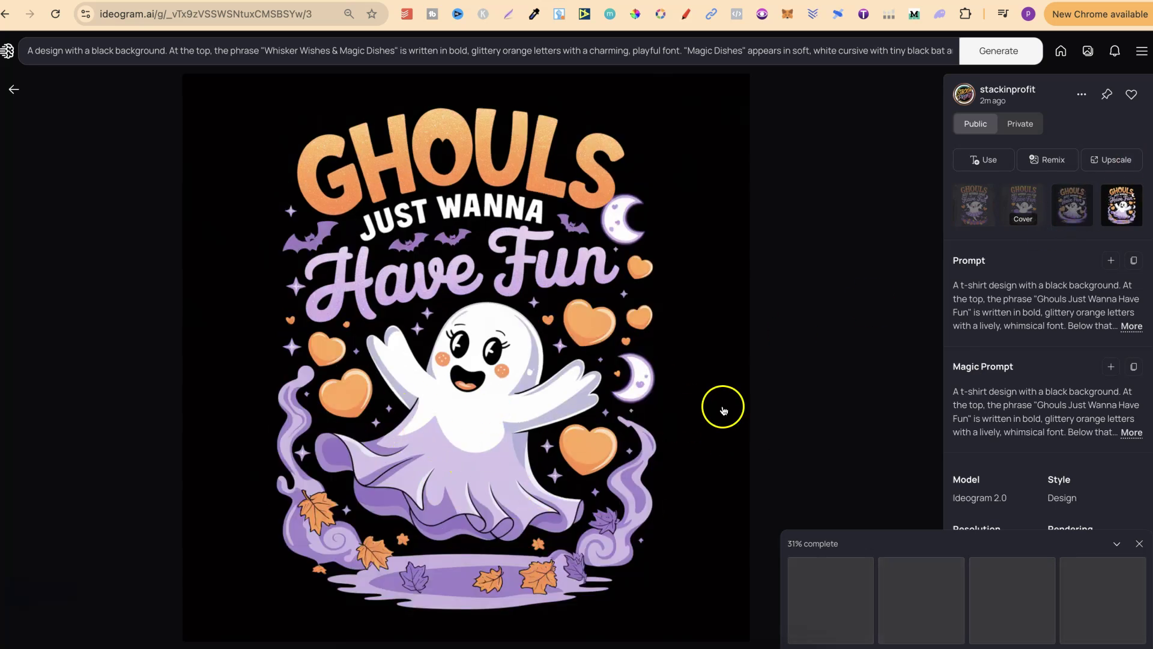
click(1039, 160)
drag(69, 297, 156, 295)
click(1014, 91)
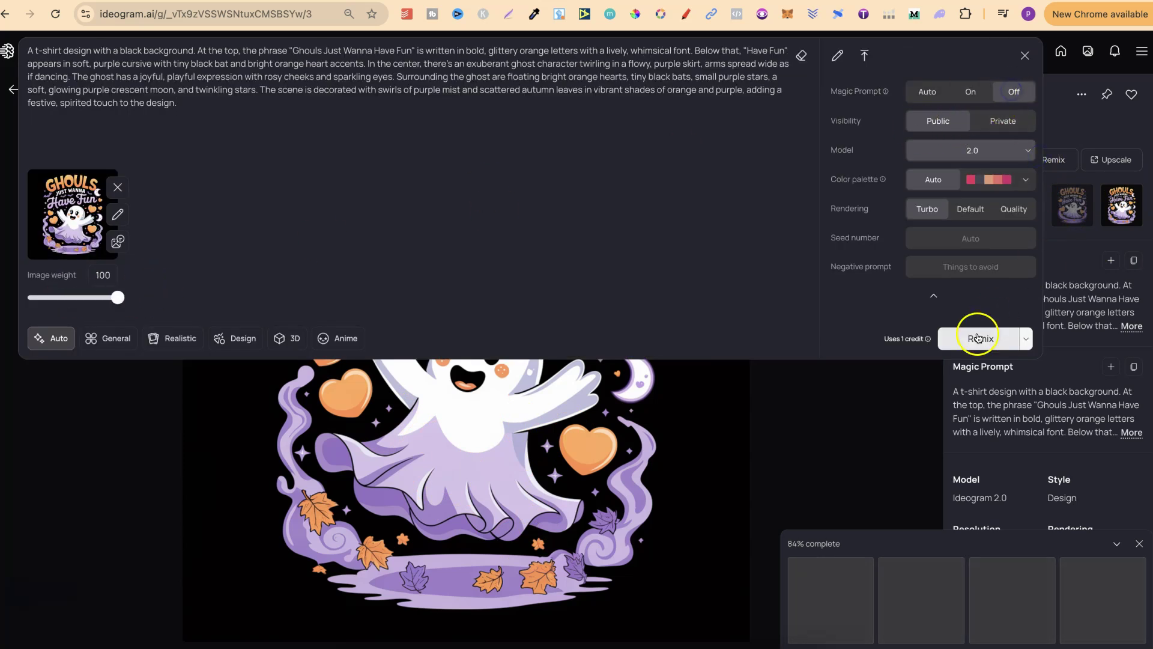
click(979, 336)
Step: Delete the original "Ghouls Just Wanna Have Fun" image set
click(1081, 96)
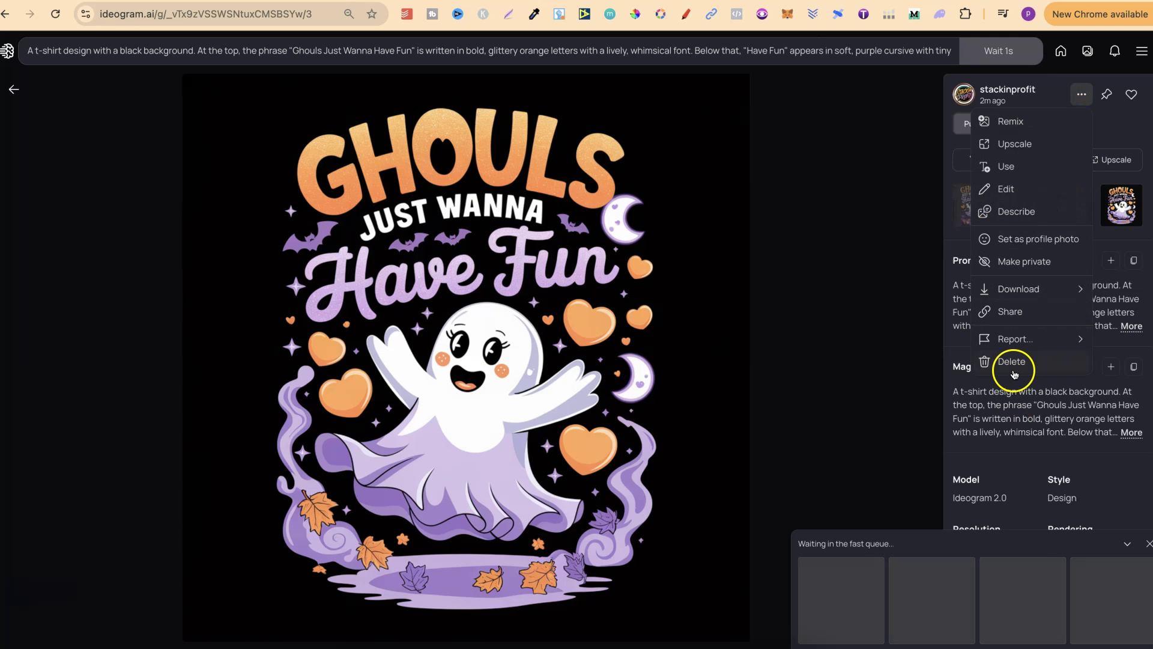
click(1017, 368)
click(1134, 619)
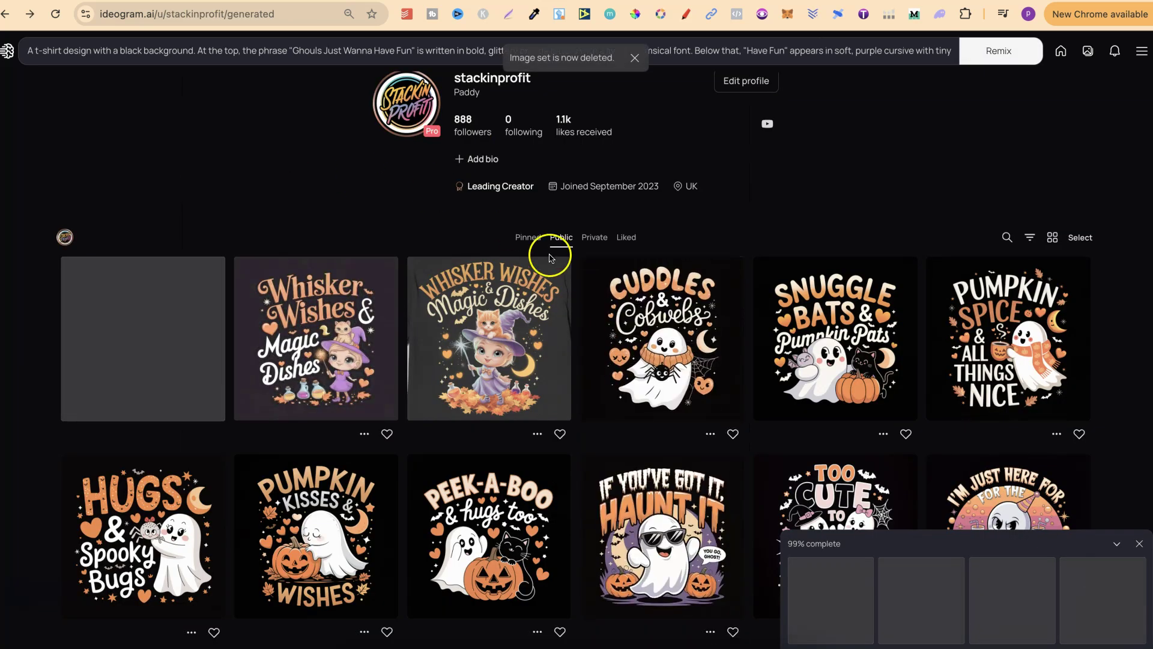
Step: Remix the fourth variation of the "Whisker Wishes & Magic Dishes" set made from the shortened t-shirt prompt, with image weight 100
click(483, 327)
key(Right)
key(Right)
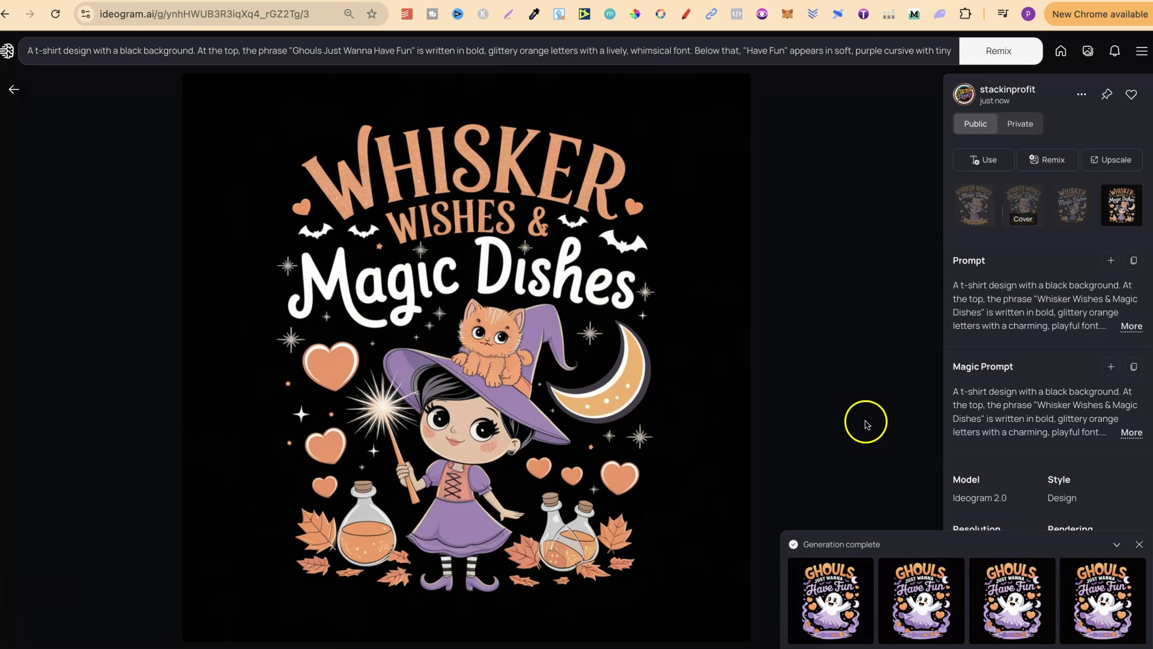
click(1048, 161)
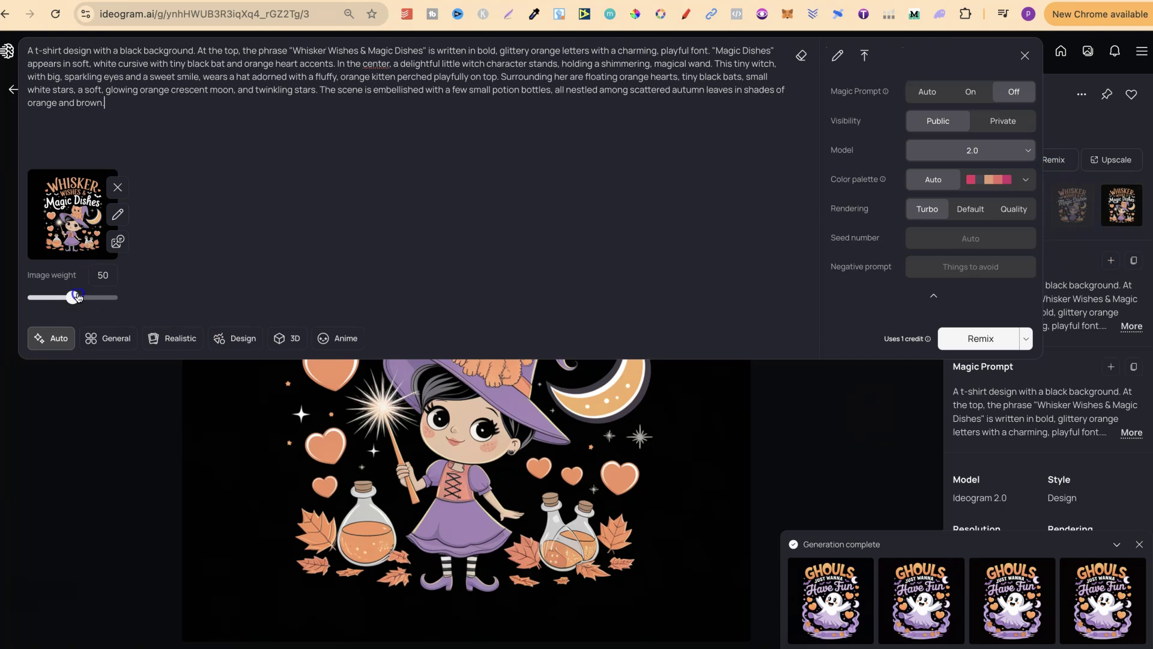
drag(77, 297, 118, 297)
click(979, 340)
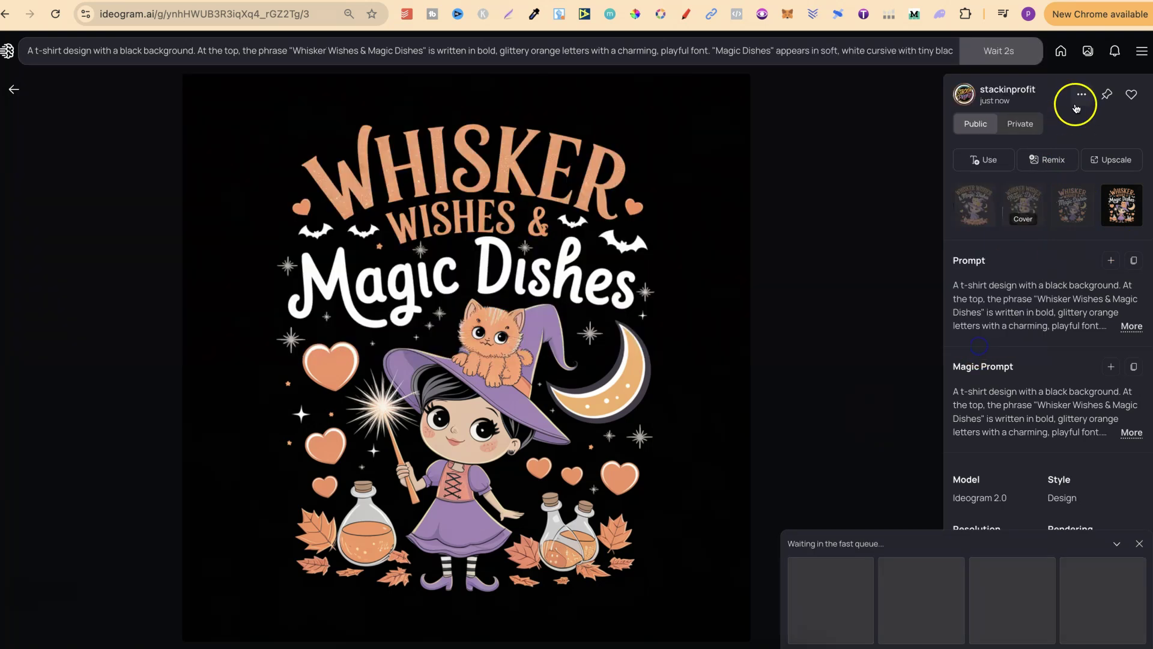
Step: Delete the remix's source "Whisker Wishes & Magic Dishes" set and the set generated from the prompt without "t-shirt"
click(1080, 96)
click(1016, 362)
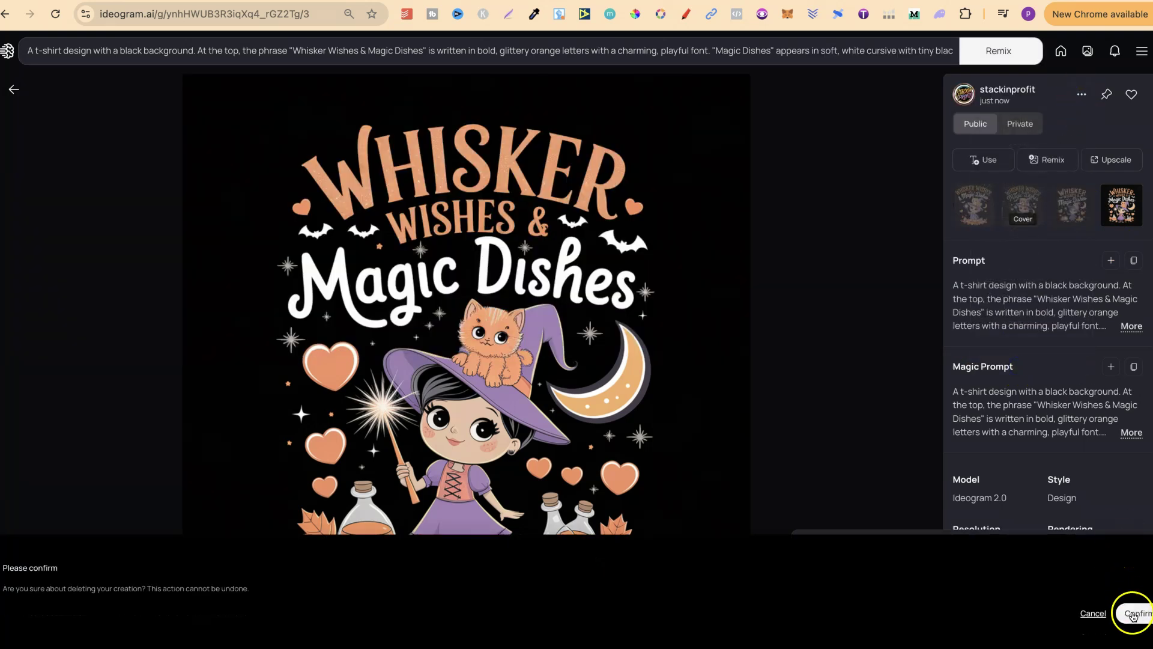
click(1133, 615)
click(487, 341)
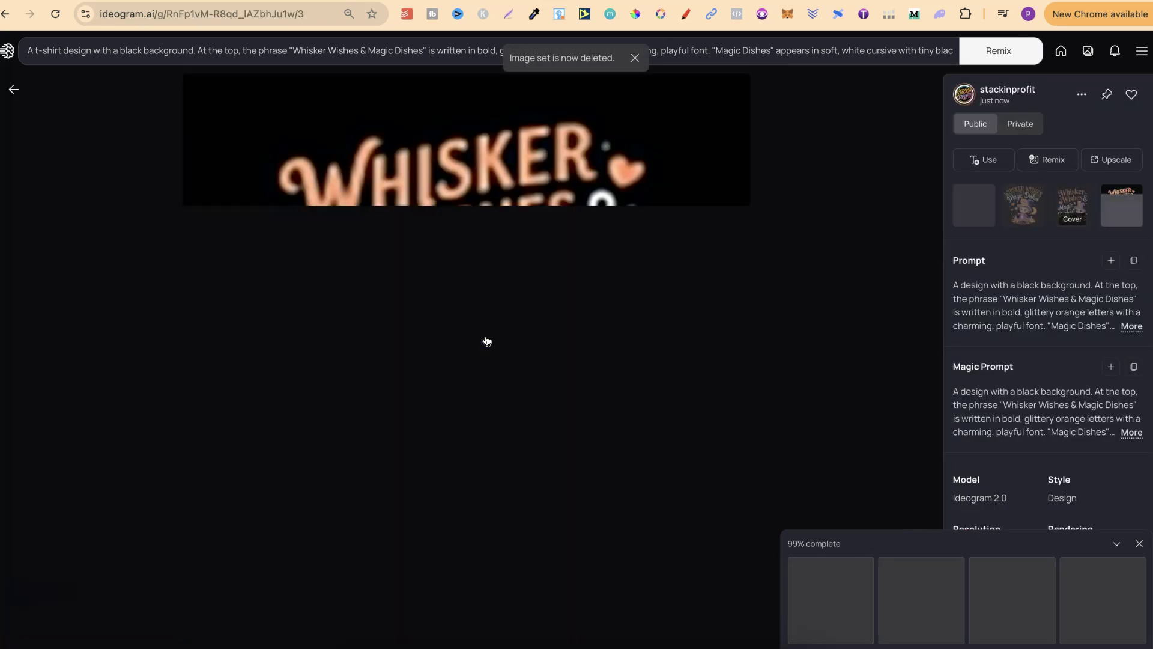
click(1081, 94)
click(1020, 367)
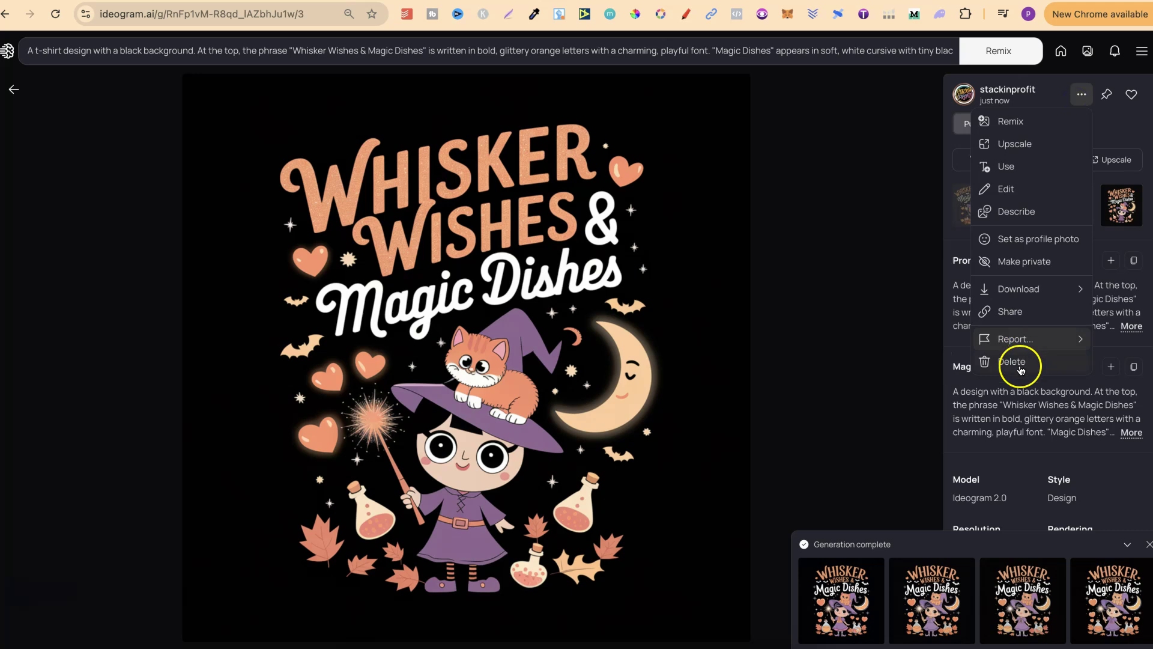
click(1131, 614)
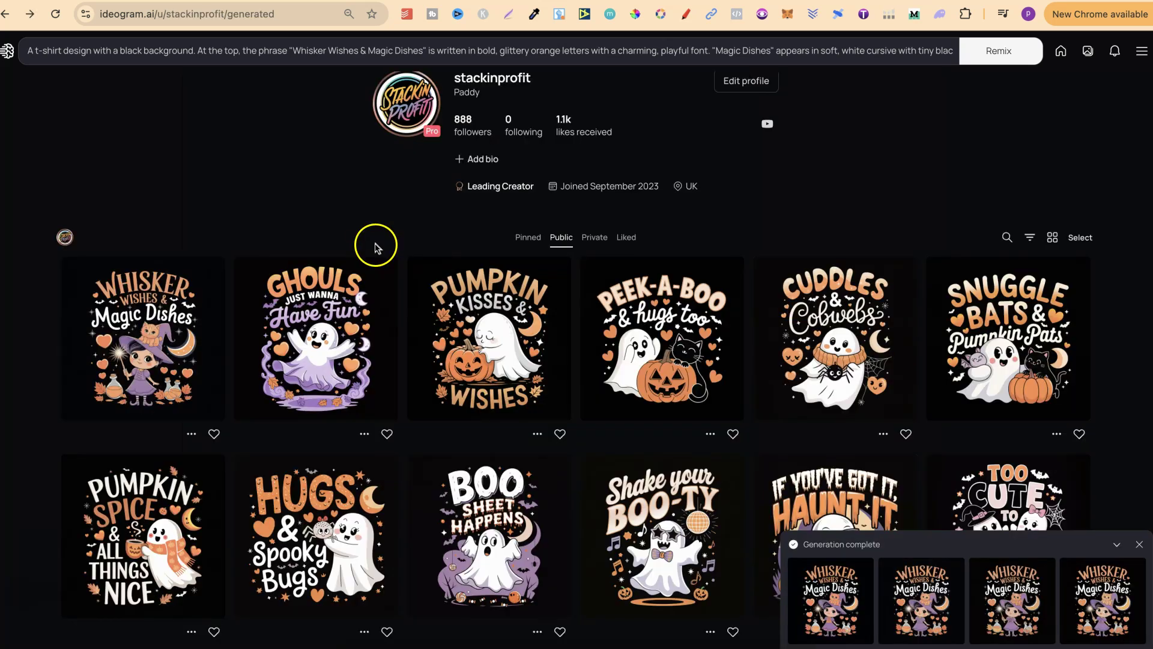
Step: View the remixed "Ghouls Just Wanna Have Fun" design at full size and return to the profile's gallery
click(304, 354)
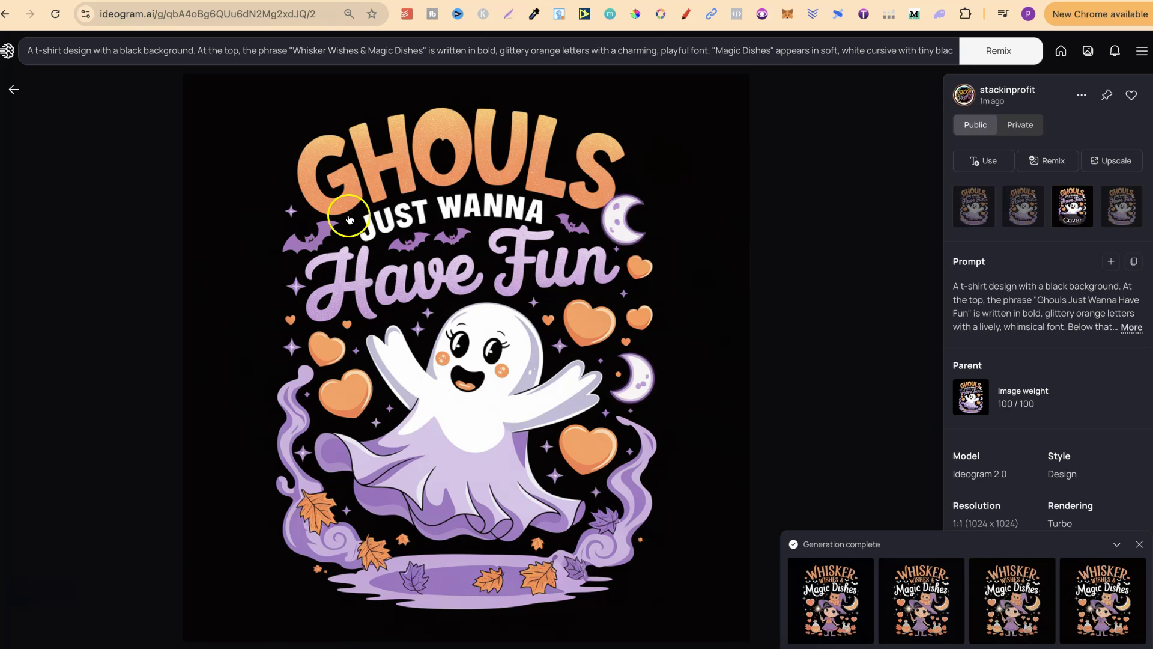
click(13, 89)
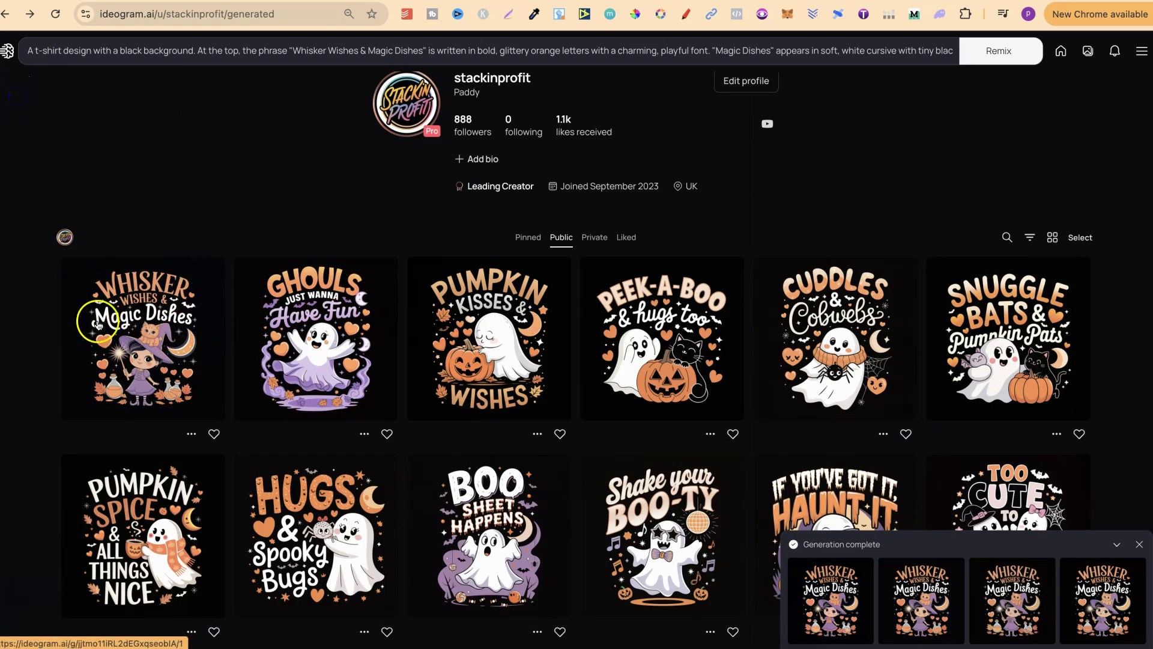
Step: Open the remixed "Whisker Wishes & Magic Dishes" design at full size, and review the instructions and example prompts in the ChatGPT conversation
click(152, 349)
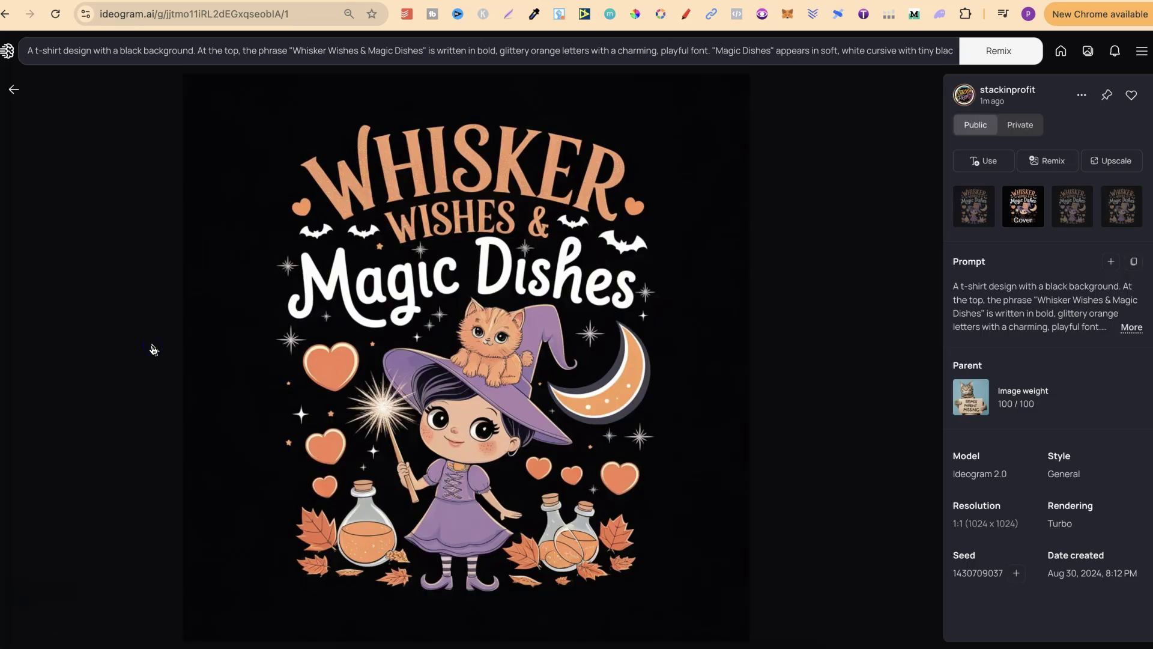
key(ctrl+Tab)
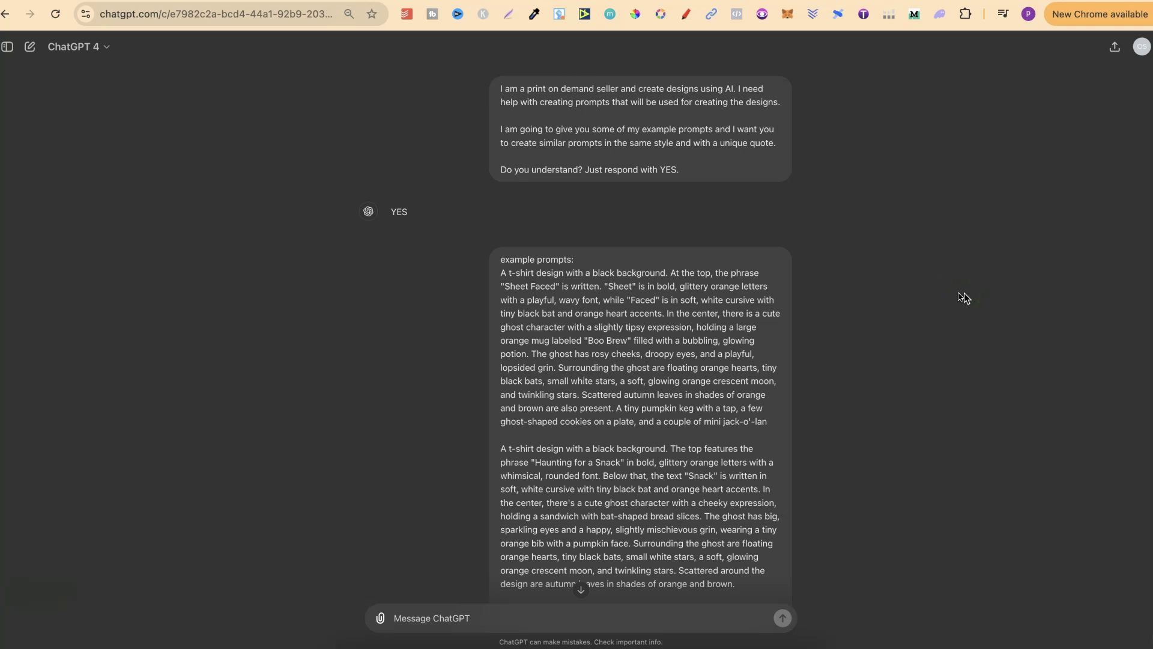
drag(677, 173, 495, 91)
scroll(1039, 315, down, 3)
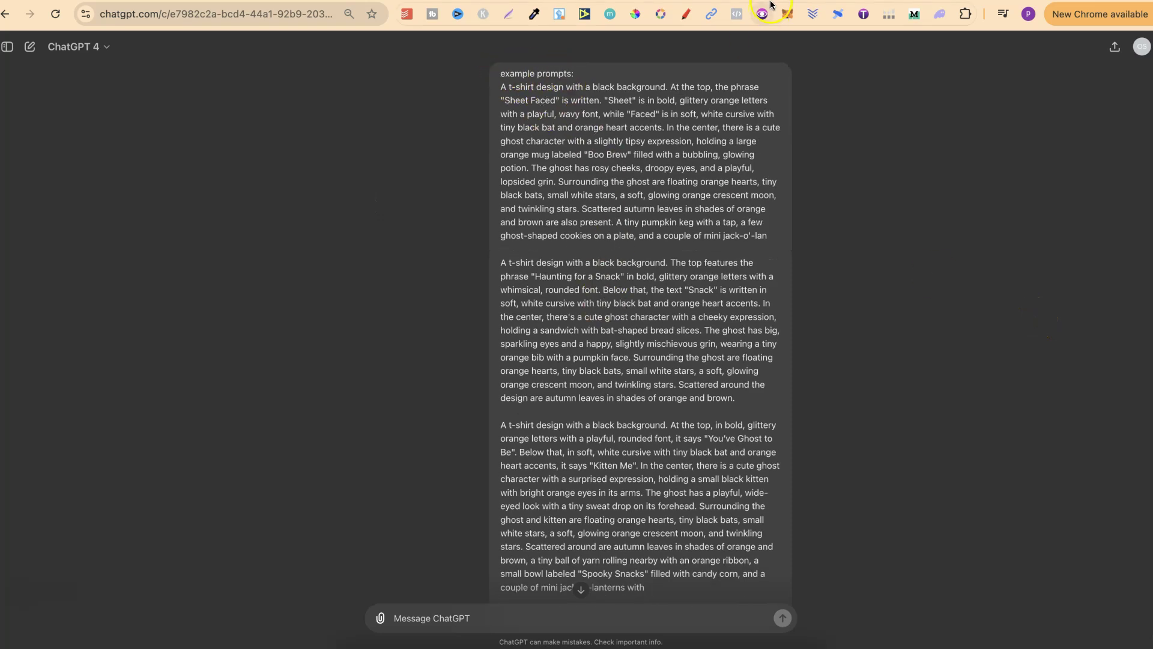
Step: Switch back to Ideogram, leave the full-size design and look through the profile's public gallery
key(ctrl+Tab)
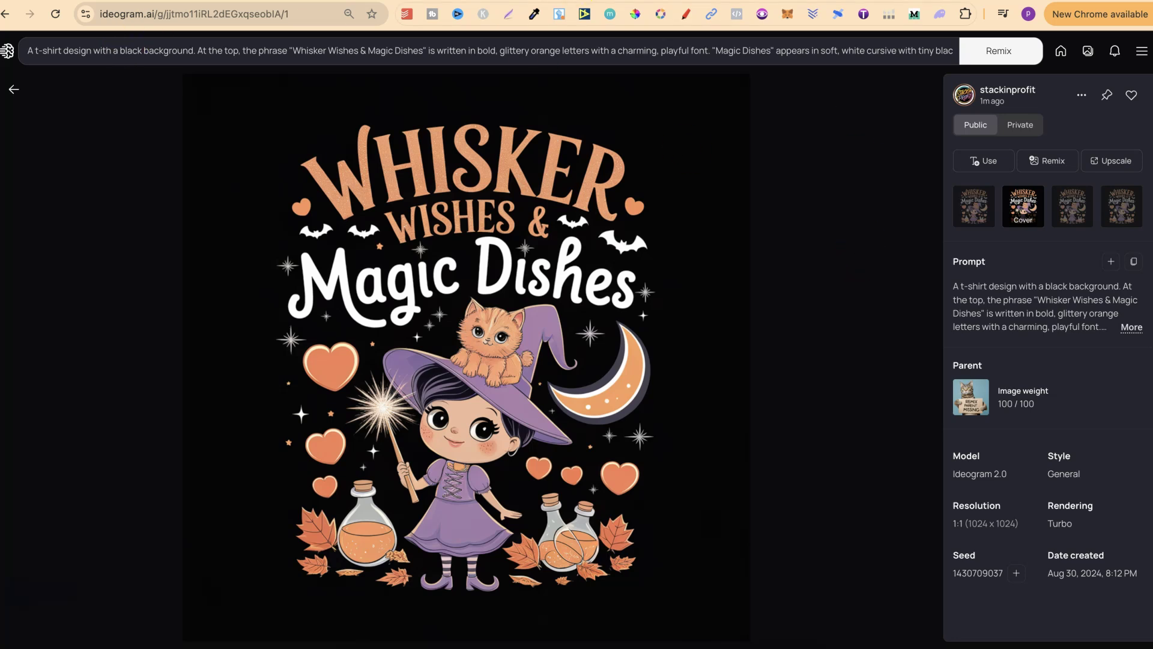
key(ctrl+Tab)
key(ctrl+shift+Tab)
click(12, 90)
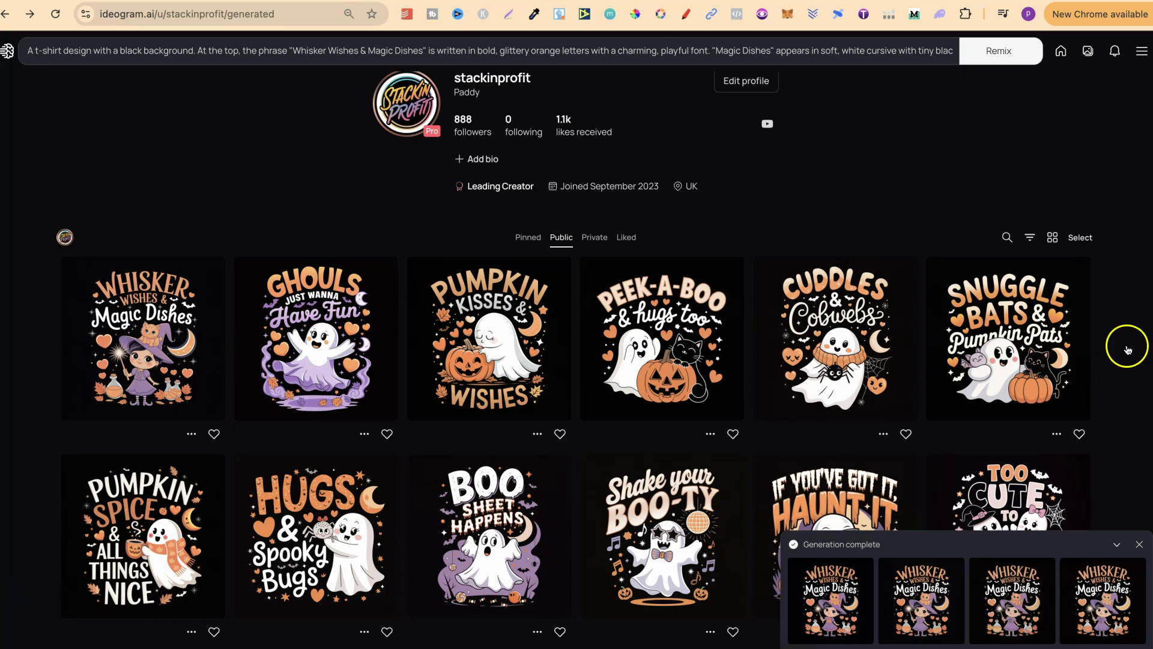
scroll(1101, 377, down, 8)
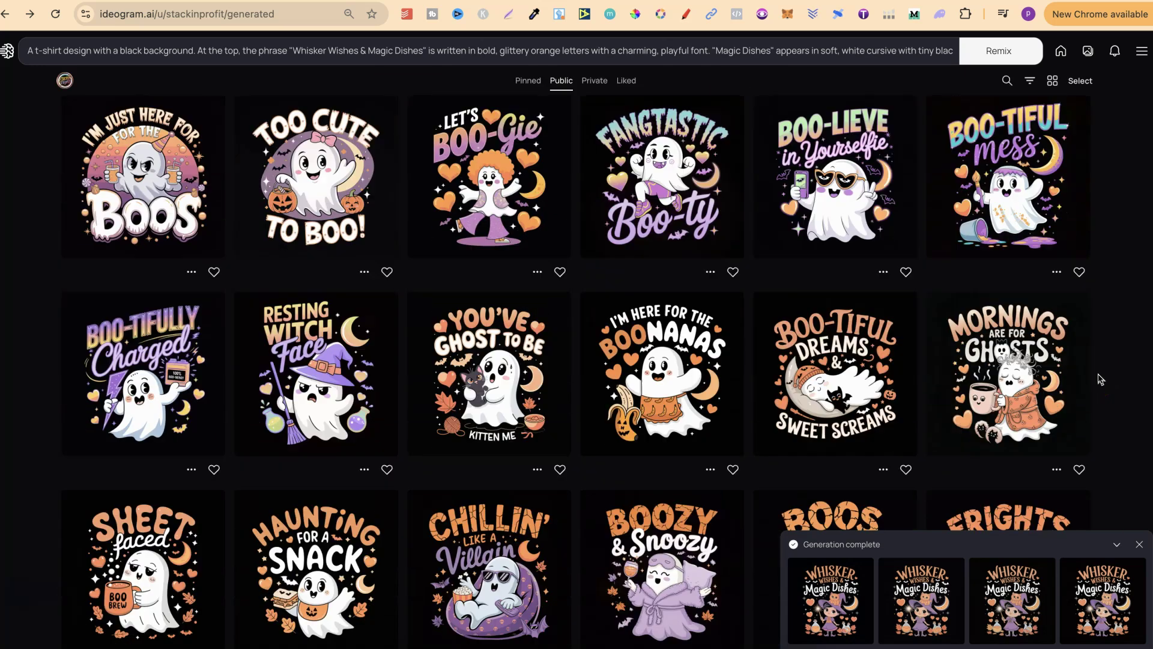
scroll(1100, 377, up, 8)
Step: Send "another" at the end of the ChatGPT conversation to request one more t-shirt prompt, and switch back to the Ideogram gallery
key(ctrl+Tab)
scroll(938, 388, down, 15)
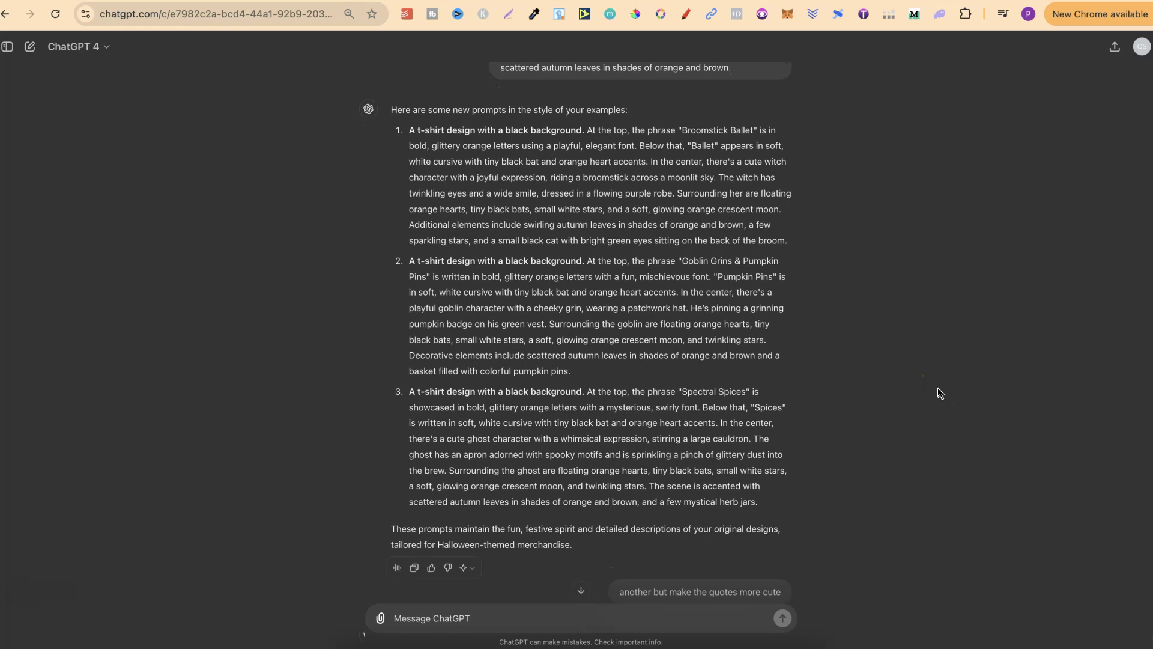
scroll(940, 393, down, 10)
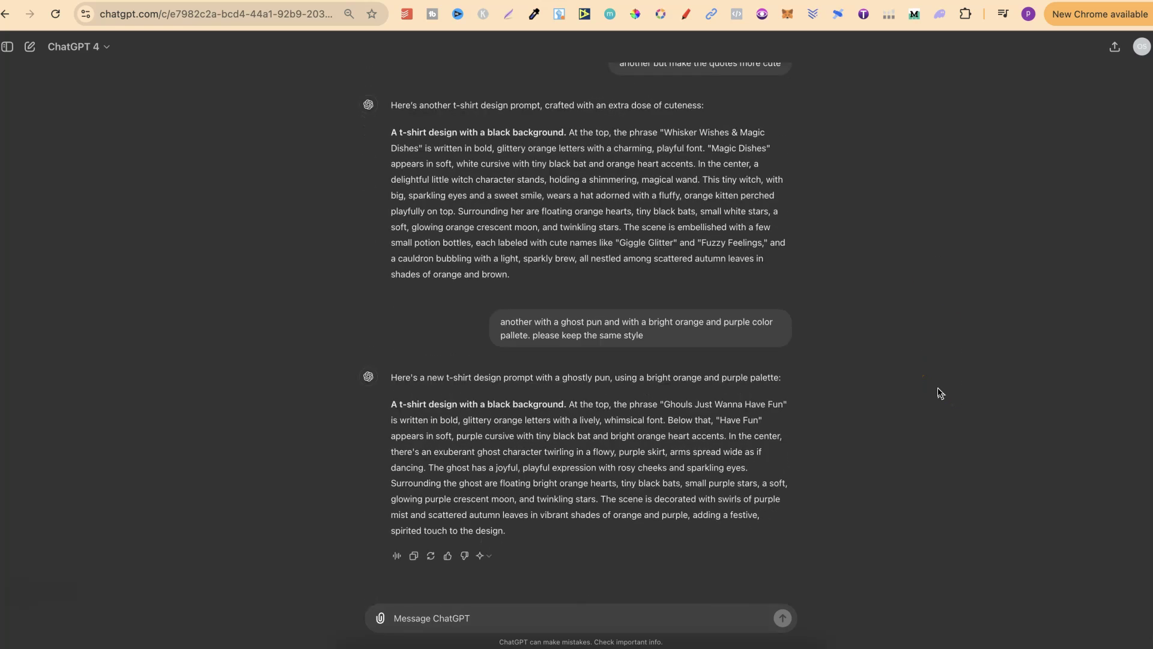
click(466, 617)
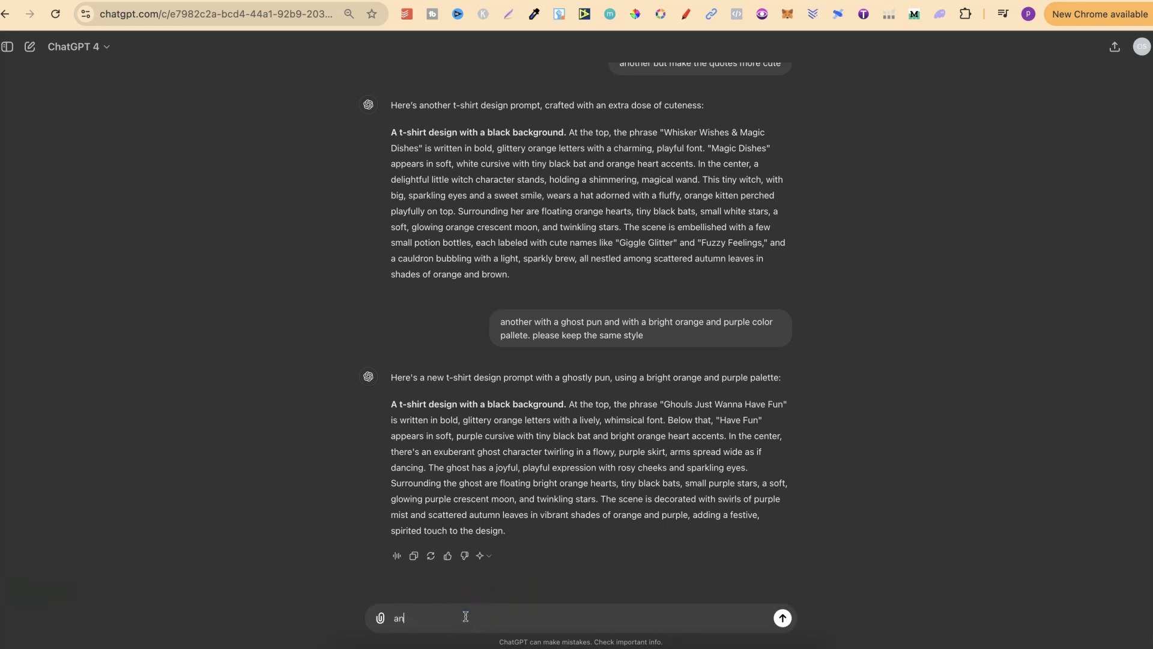
key(Return)
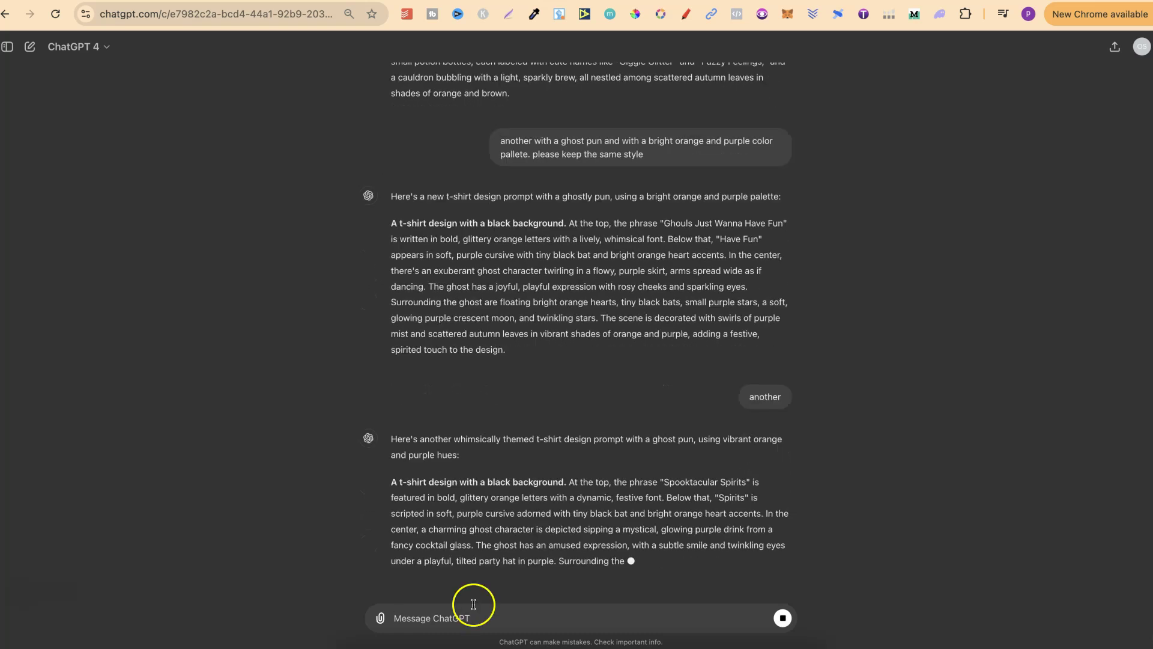
key(ctrl+Tab)
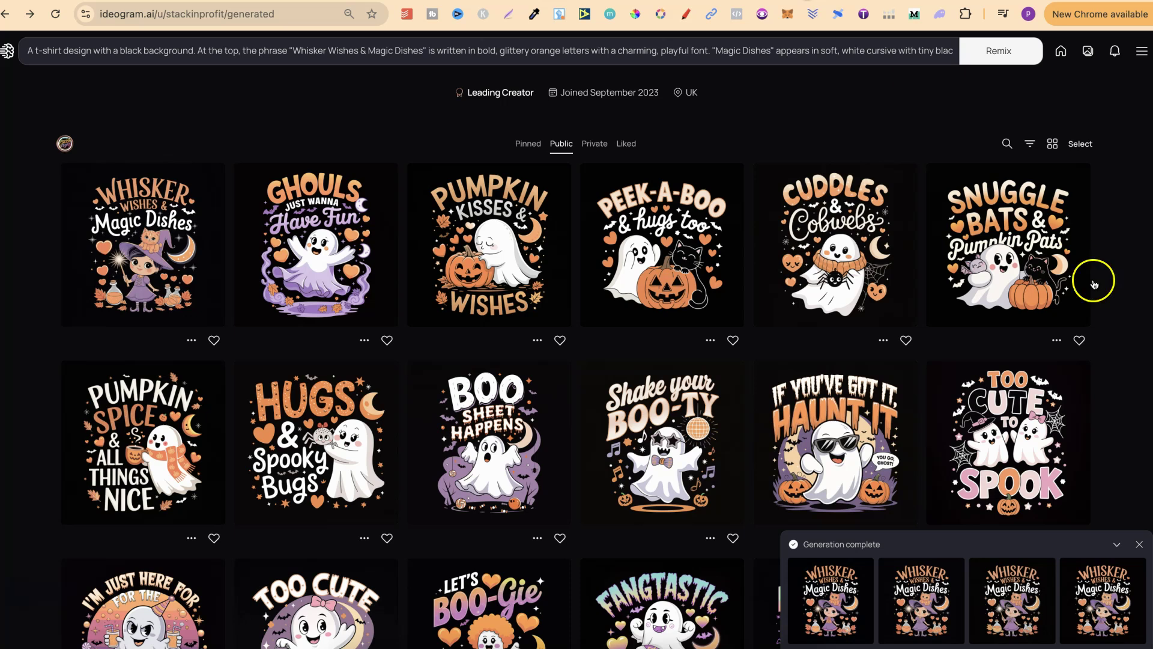